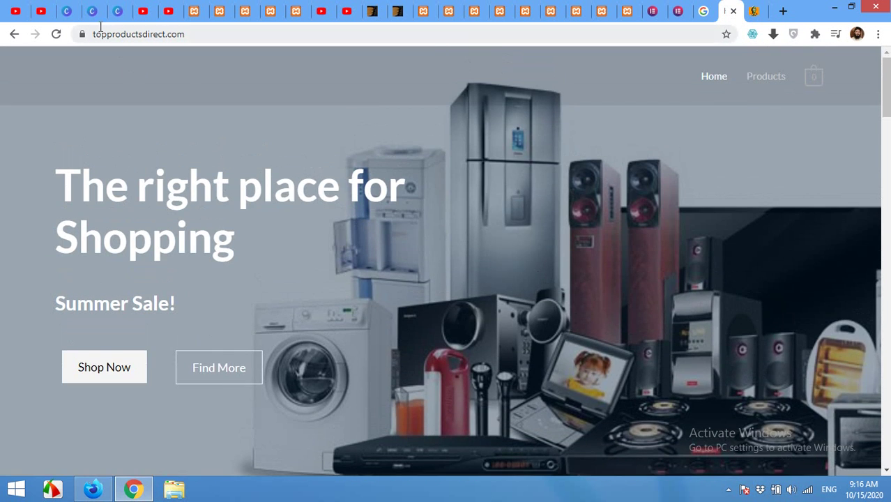
# Step: Go to the site's admin login page by appending /wp-admin to the site URL
pyautogui.scroll(-7, 529, 185)
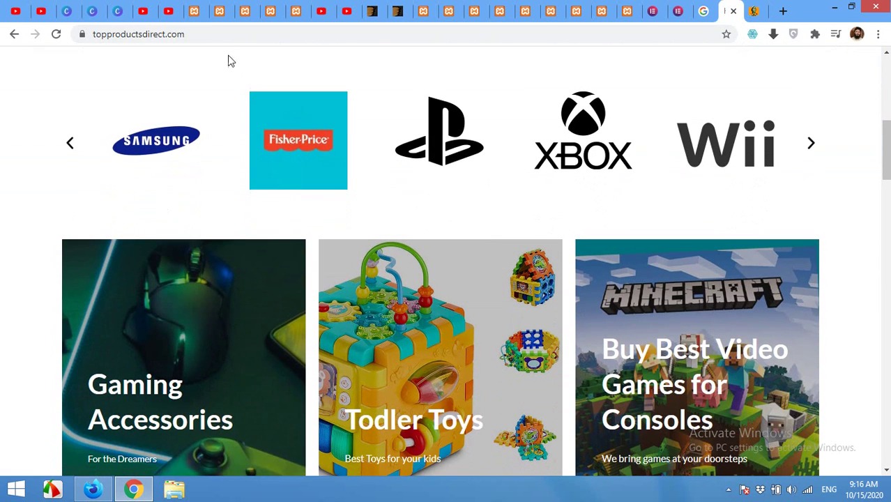
pyautogui.click(229, 32)
pyautogui.click(266, 33)
pyautogui.write('//')
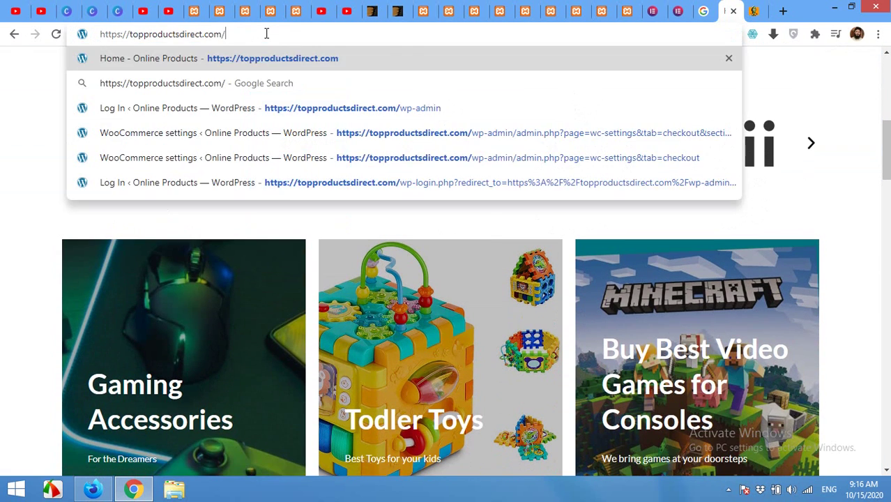
pyautogui.write('wp-')
pyautogui.press('Return')
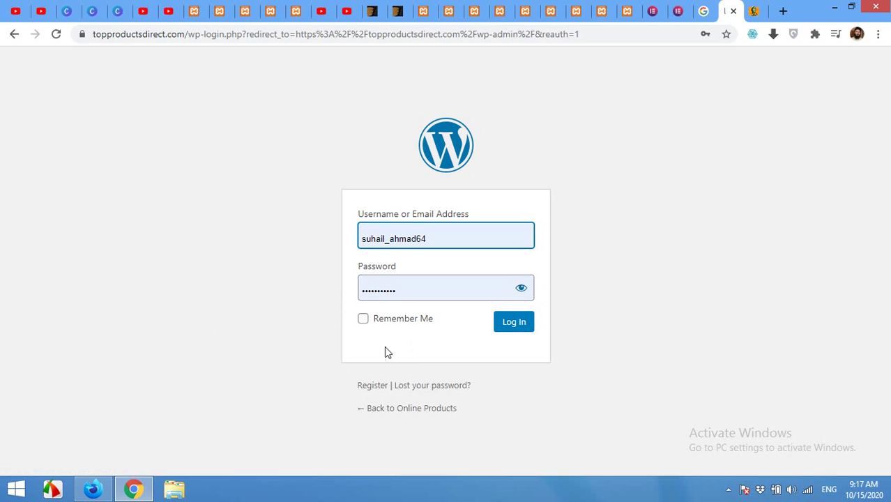
# Step: Check the example social login image, then return to the already logged-in Dashboard
pyautogui.click(753, 11)
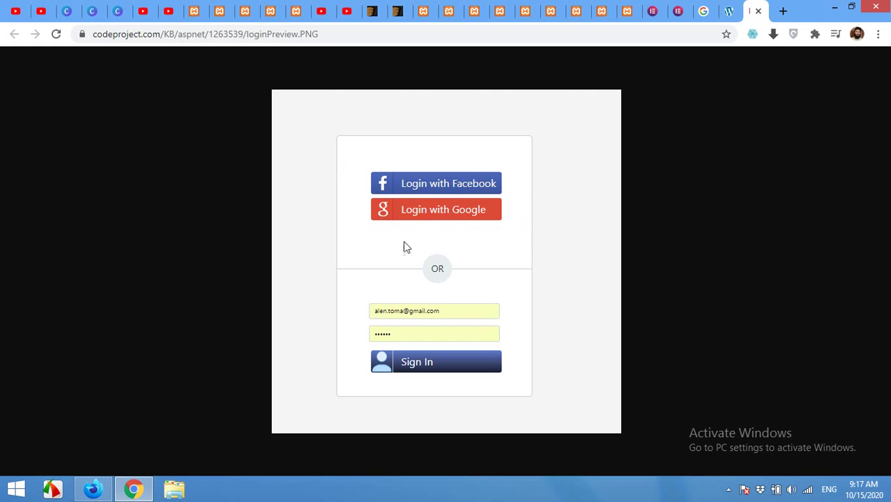
pyautogui.click(728, 12)
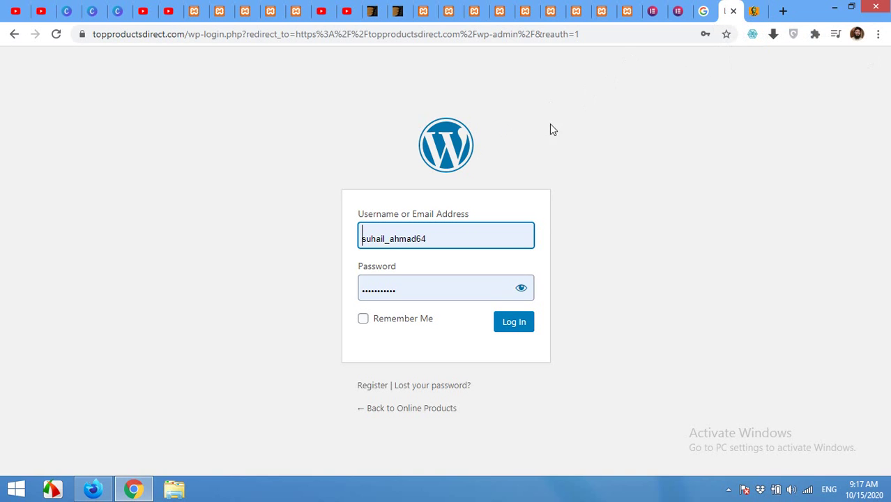
pyautogui.click(99, 488)
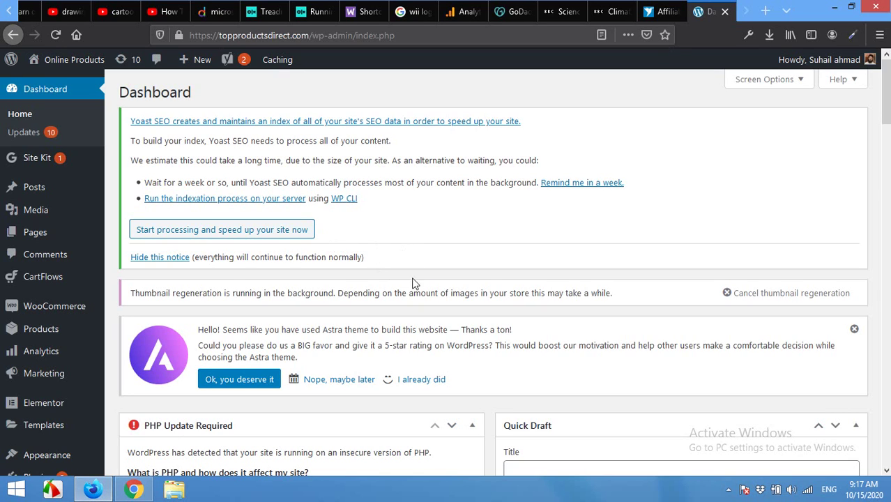
# Step: Find 'super socializer' under Plugins > Add New, then install and activate it
pyautogui.scroll(-3, 144, 272)
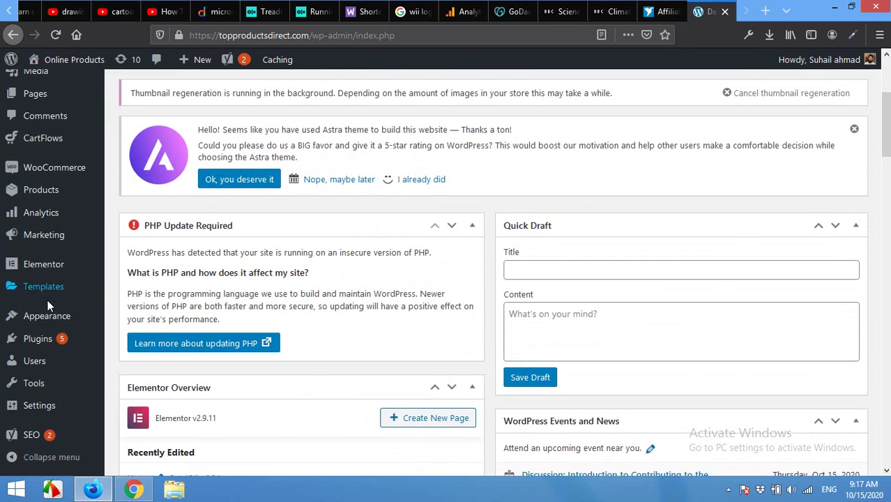
pyautogui.moveTo(39, 340)
pyautogui.click(125, 362)
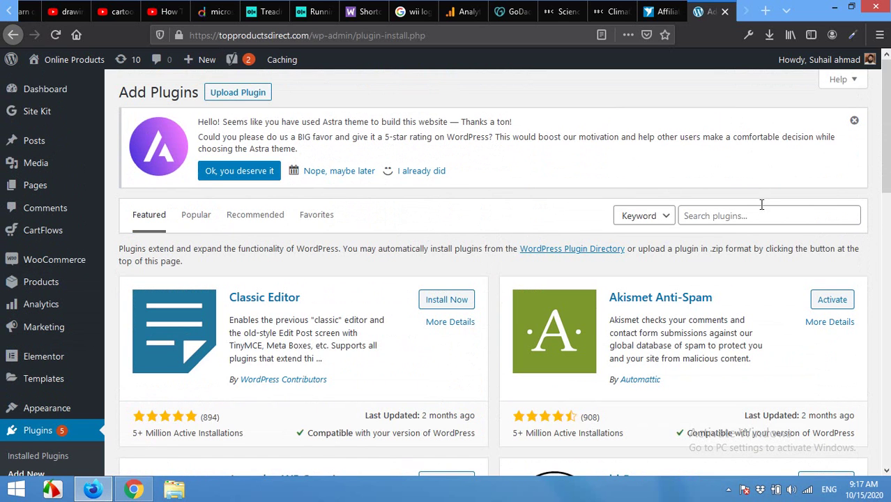
pyautogui.click(762, 218)
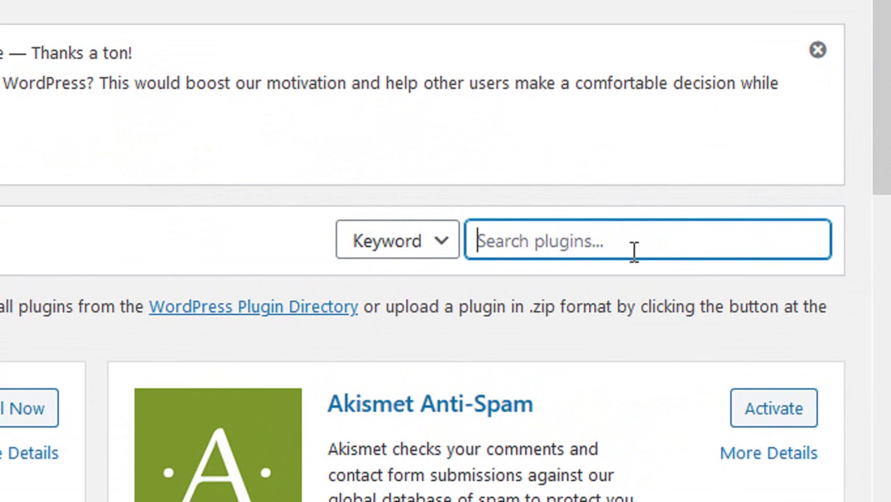
pyautogui.write('super socializer')
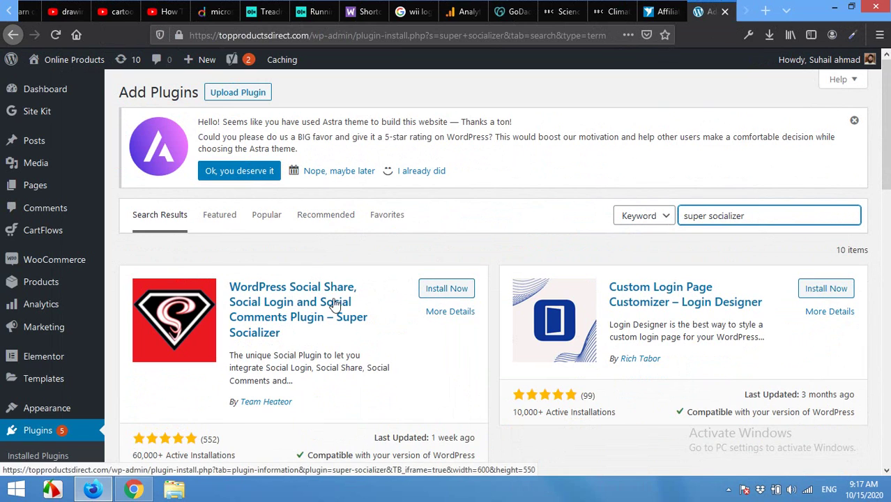
pyautogui.click(446, 291)
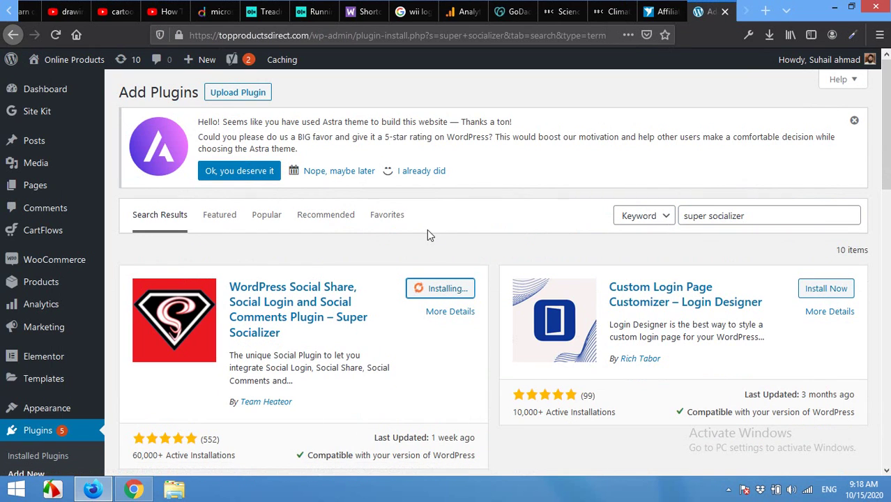
pyautogui.click(450, 291)
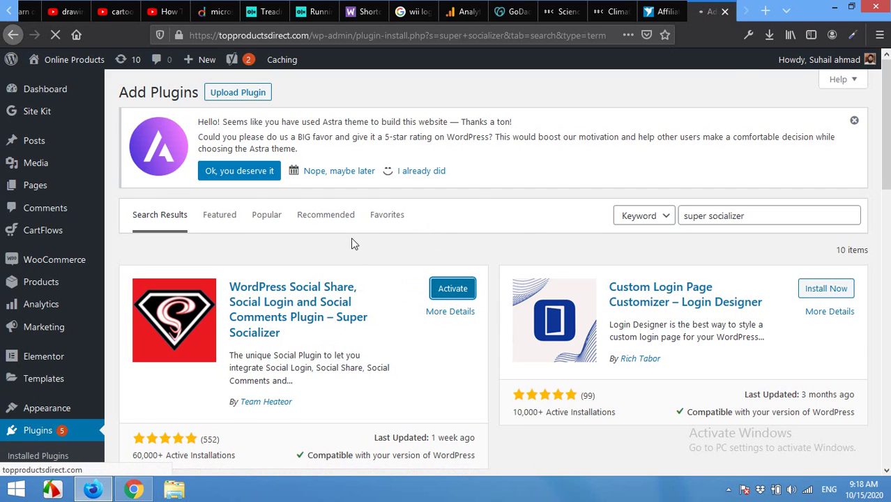
# Step: Open the Super Socializer Social Login settings page
pyautogui.scroll(-10, 335, 374)
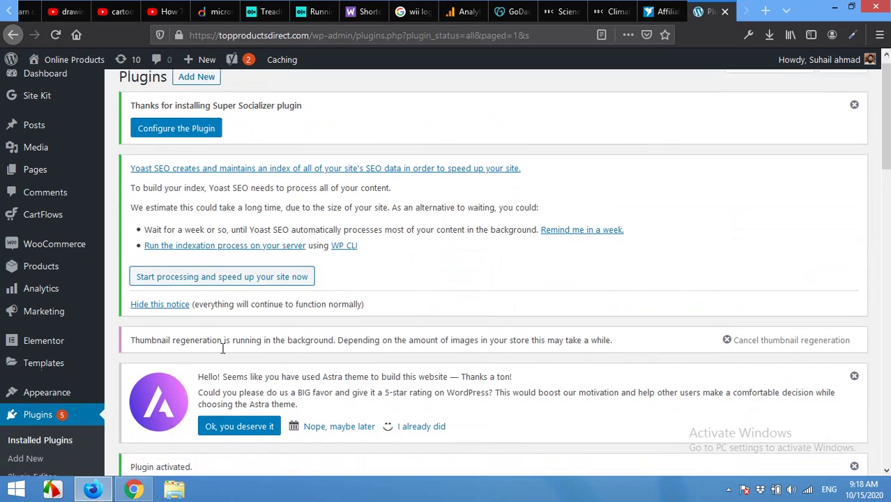
pyautogui.moveTo(35, 443)
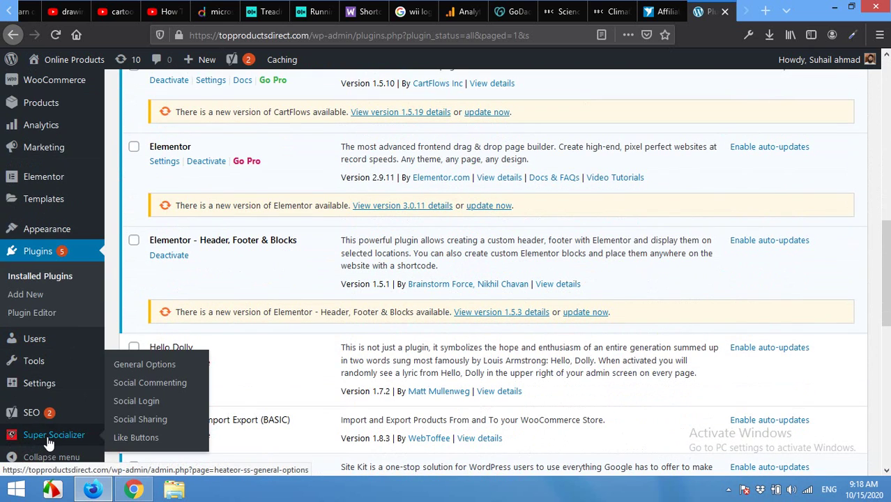
pyautogui.click(49, 440)
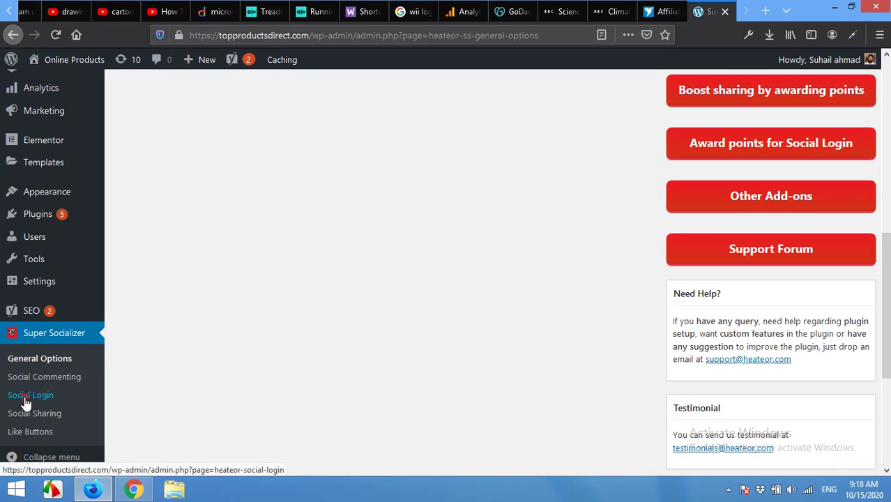
pyautogui.click(25, 398)
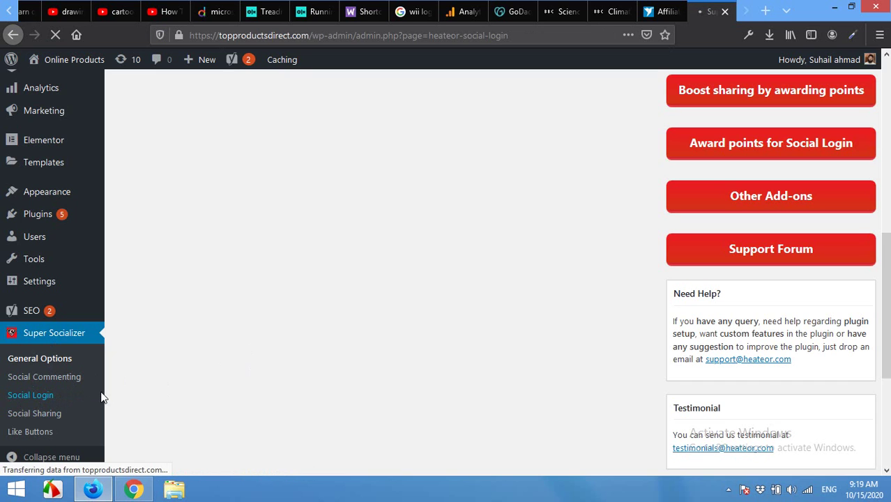
pyautogui.scroll(-2, 324, 326)
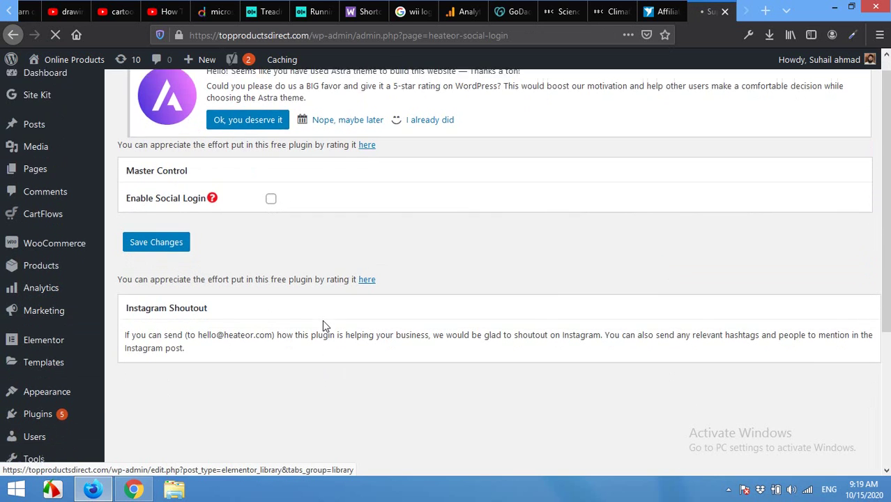
pyautogui.scroll(2, 209, 234)
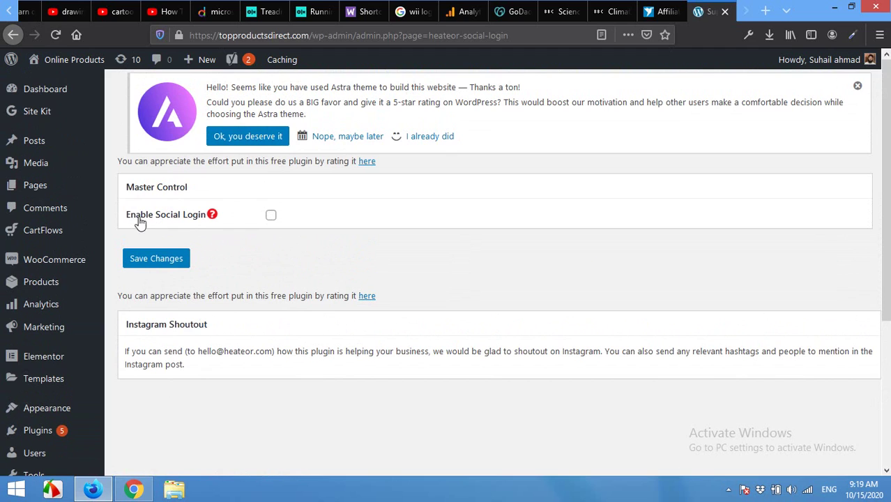
# Step: Enable Social Login, tick Google as a network, and go to the Client ID and Secret fields
pyautogui.click(271, 216)
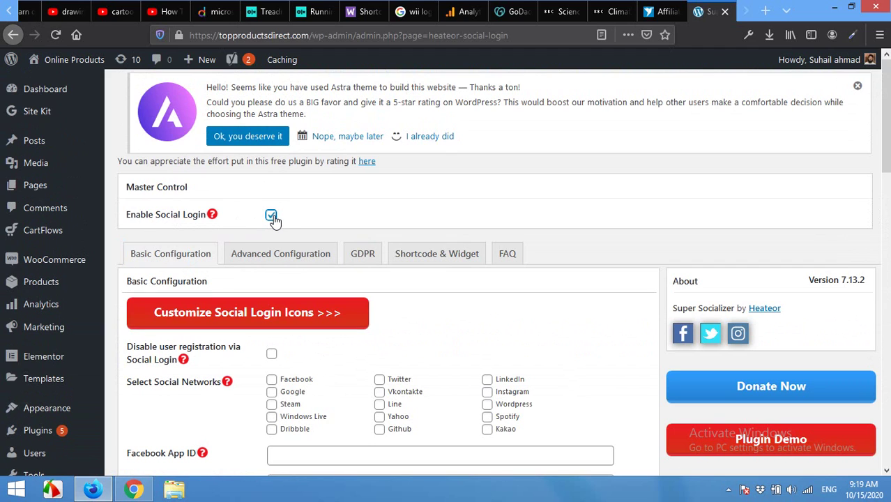
pyautogui.scroll(-2, 223, 265)
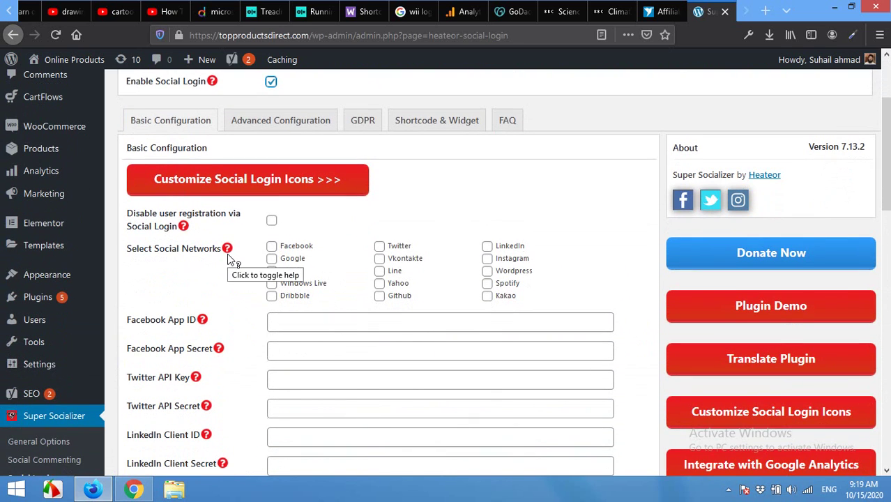
pyautogui.click(272, 258)
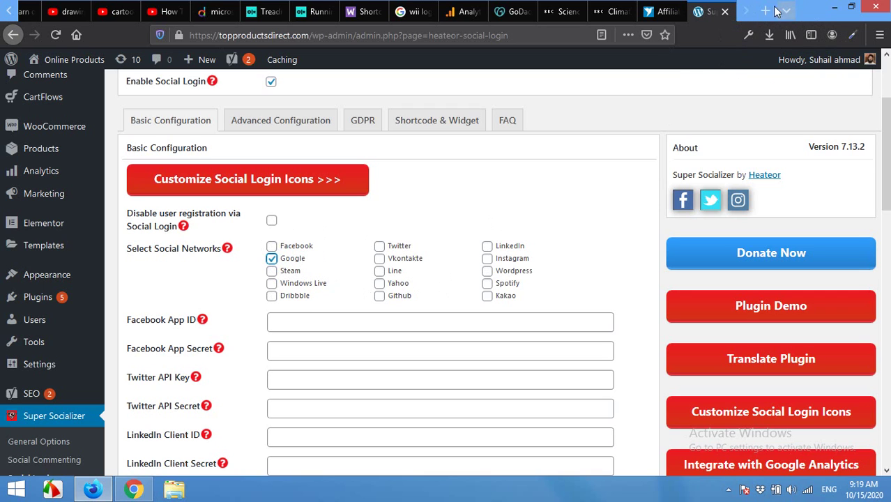
pyautogui.scroll(-2, 285, 286)
pyautogui.scroll(-4, 209, 327)
pyautogui.click(287, 292)
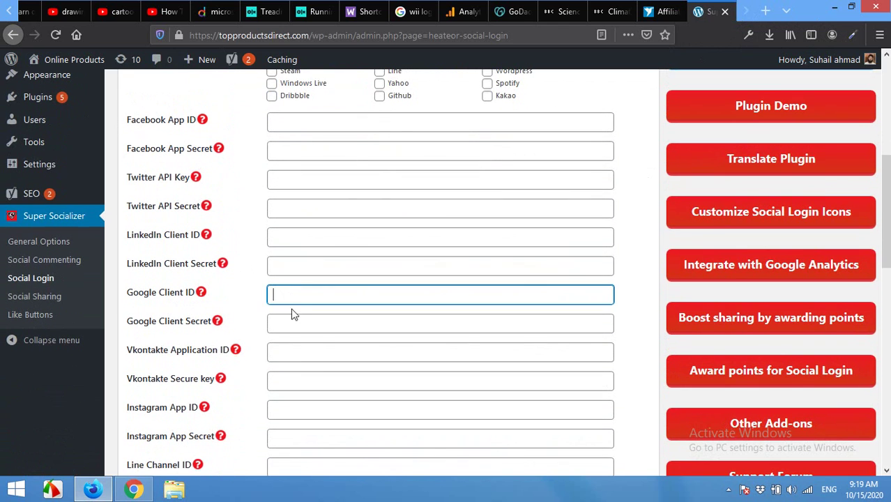
pyautogui.click(299, 326)
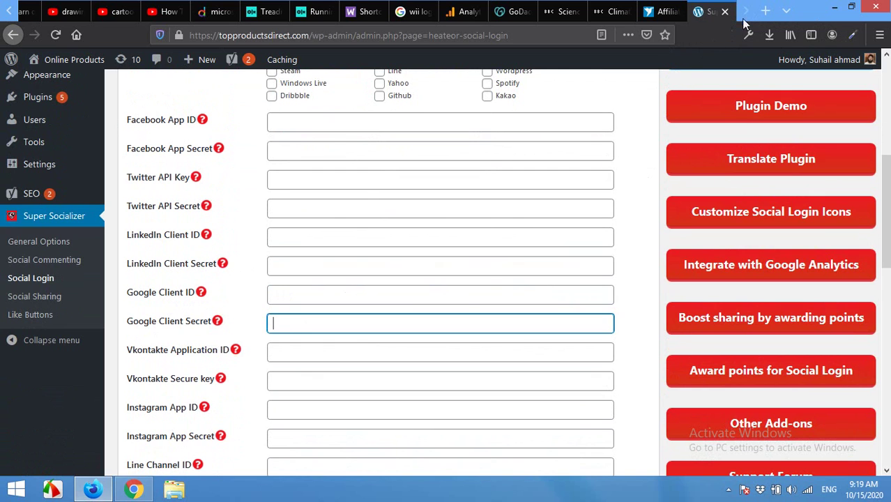
# Step: In a new tab, search the web for 'google developer console'
pyautogui.click(765, 11)
pyautogui.click(490, 33)
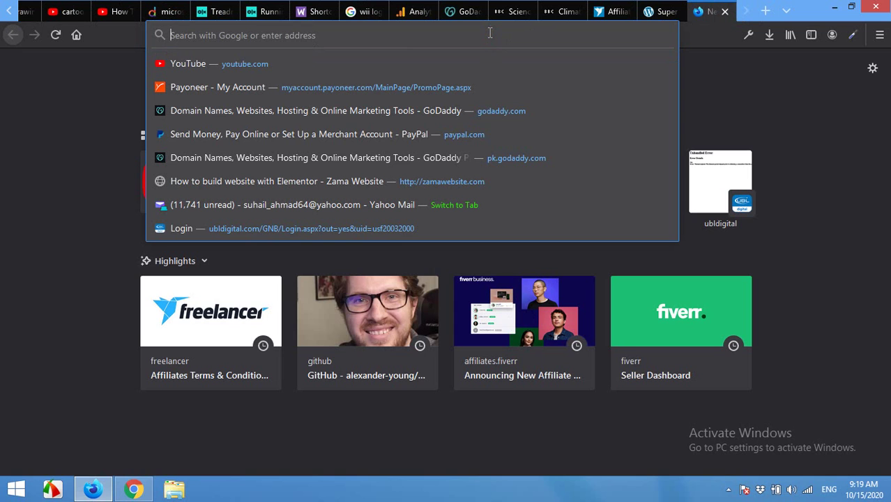
pyautogui.write('google deverlper')
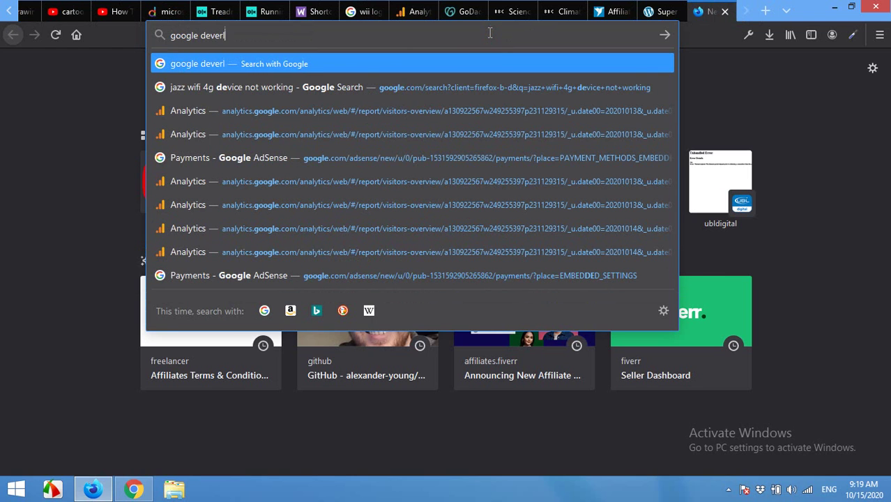
pyautogui.press('BackSpace')
pyautogui.press('BackSpace')
pyautogui.press('BackSpace')
pyautogui.press('BackSpace')
pyautogui.press('BackSpace')
pyautogui.write('loper+console')
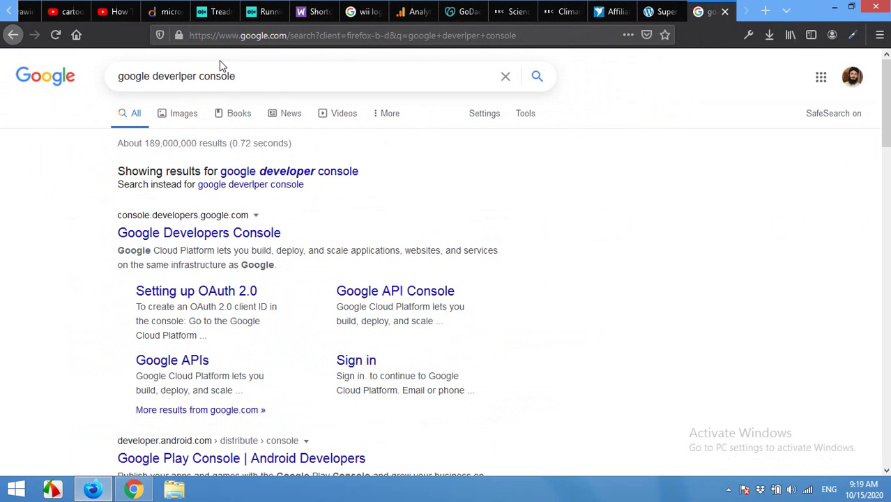
# Step: Open the Google Developers Console and choose NEW PROJECT from the project list
pyautogui.click(198, 237)
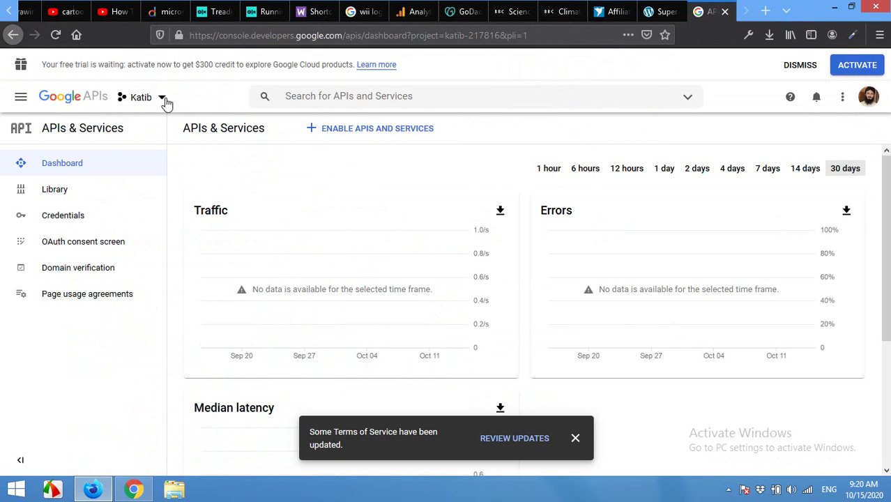
pyautogui.click(160, 98)
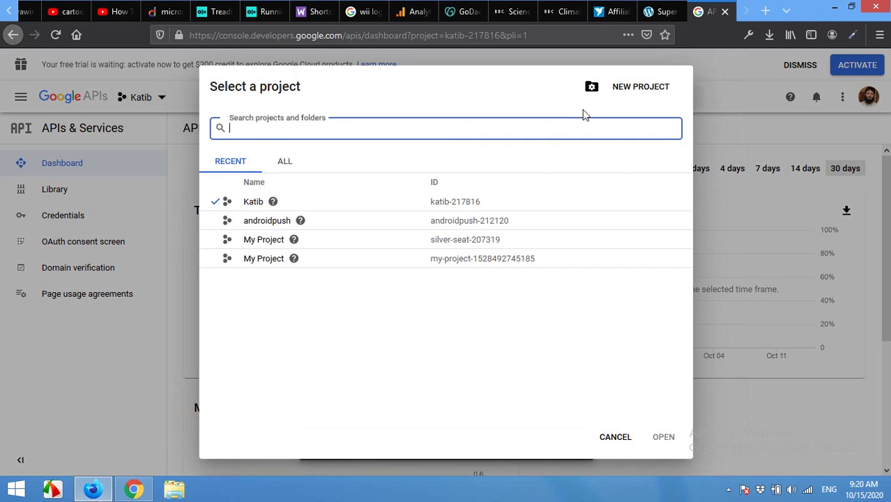
pyautogui.click(612, 437)
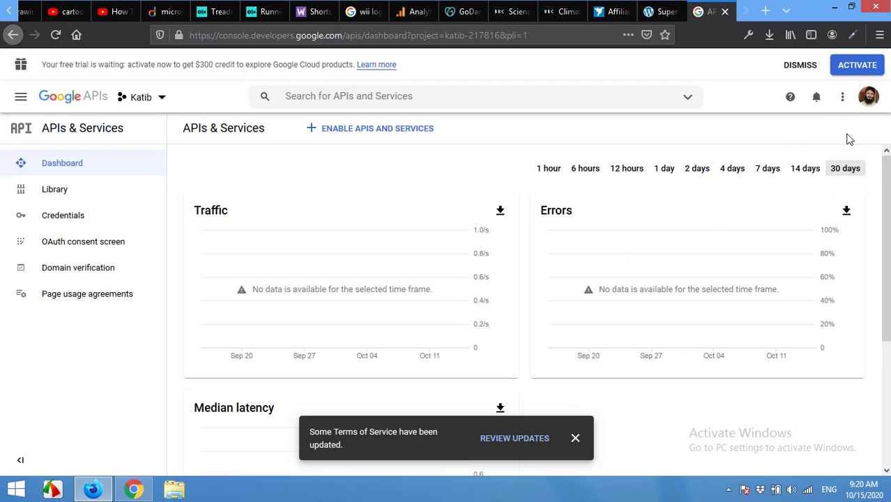
pyautogui.click(154, 100)
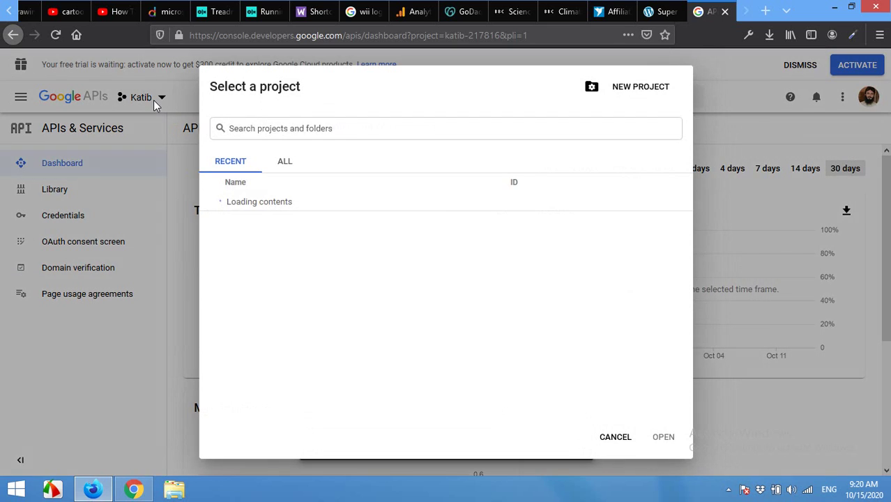
pyautogui.click(652, 91)
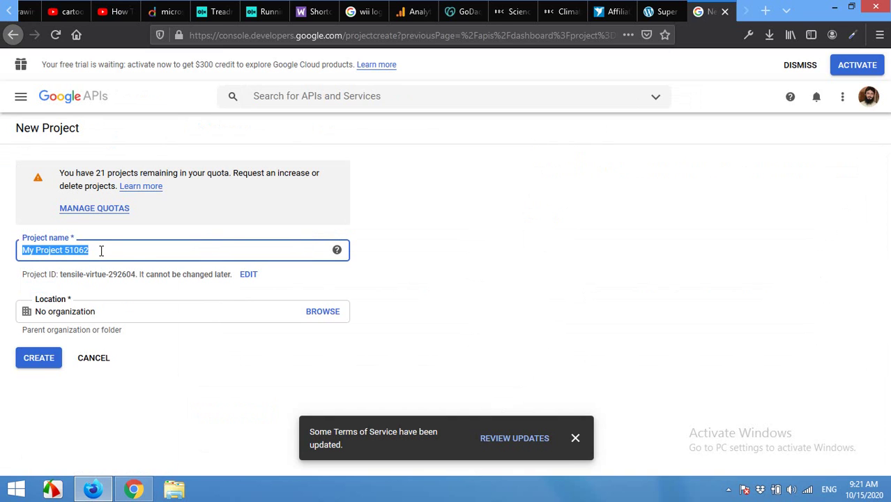
# Step: Name the project 'Top products direct' and create it
pyautogui.write('S')
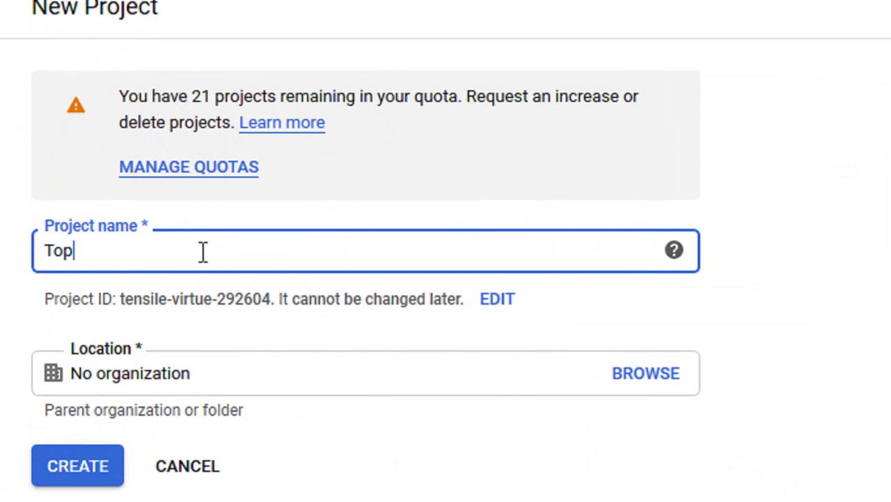
pyautogui.write('produc')
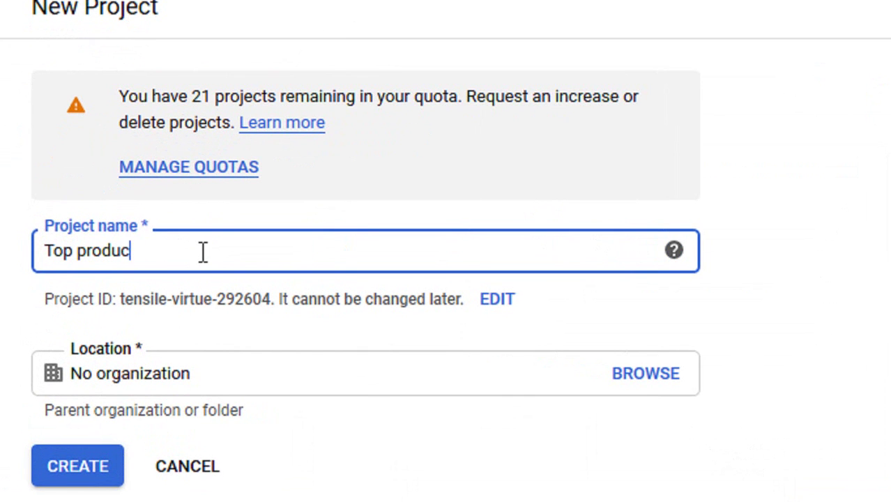
pyautogui.write('ts direct')
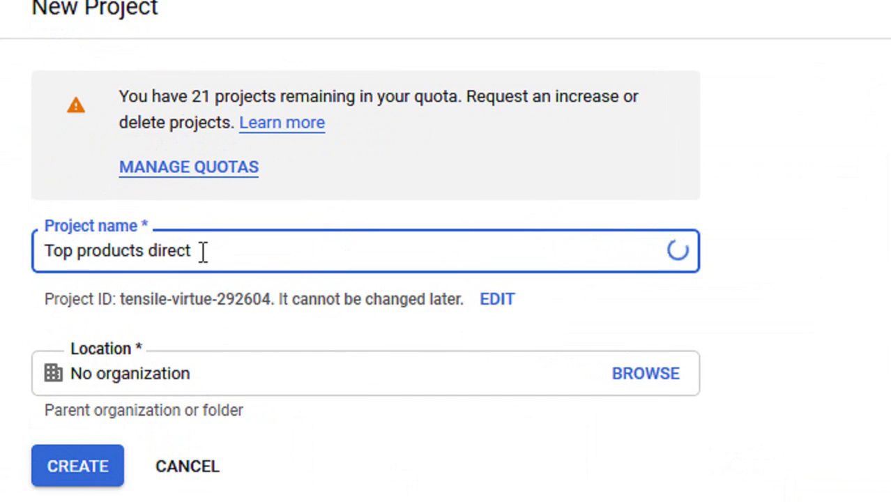
pyautogui.click(78, 377)
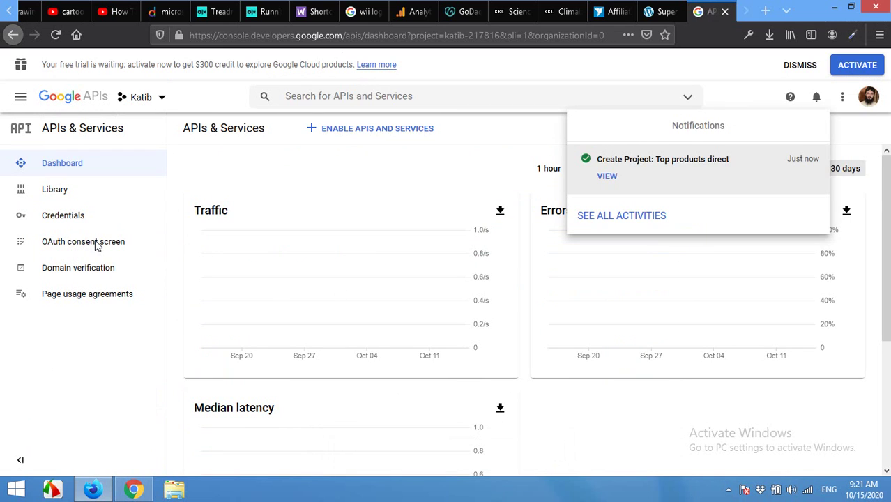
# Step: Select the Top products direct project and load its OAuth consent screen page
pyautogui.click(63, 218)
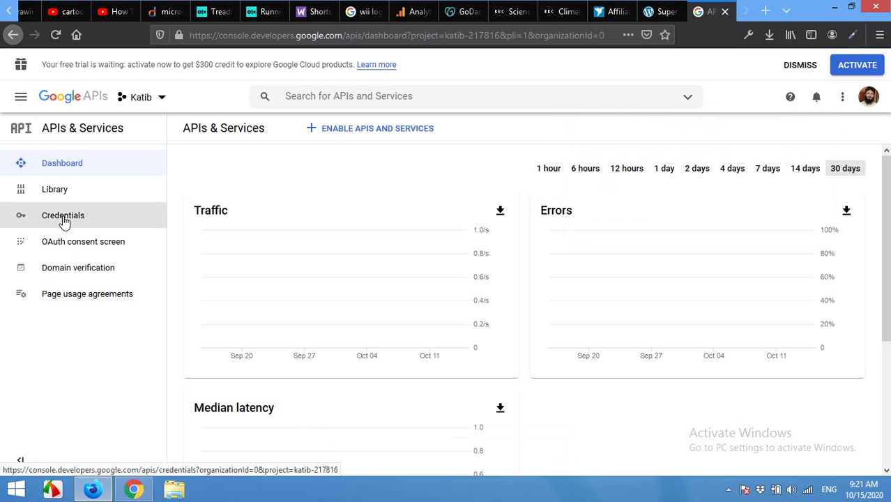
pyautogui.click(64, 219)
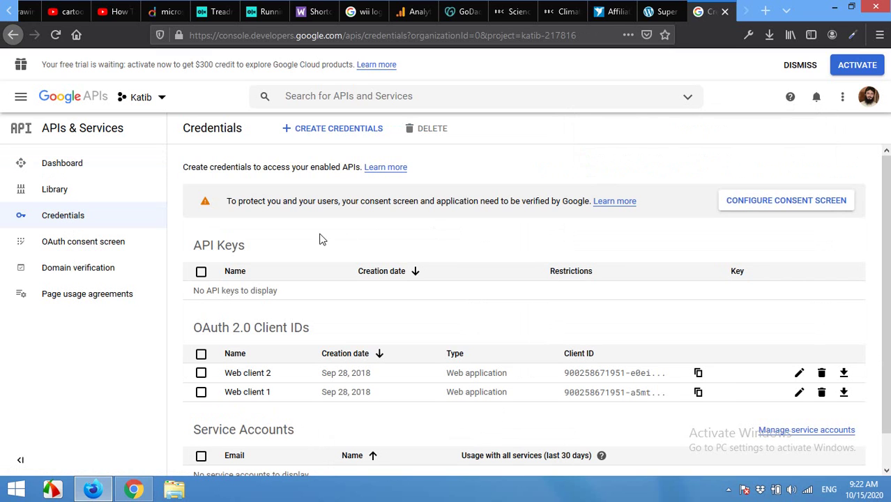
pyautogui.click(55, 249)
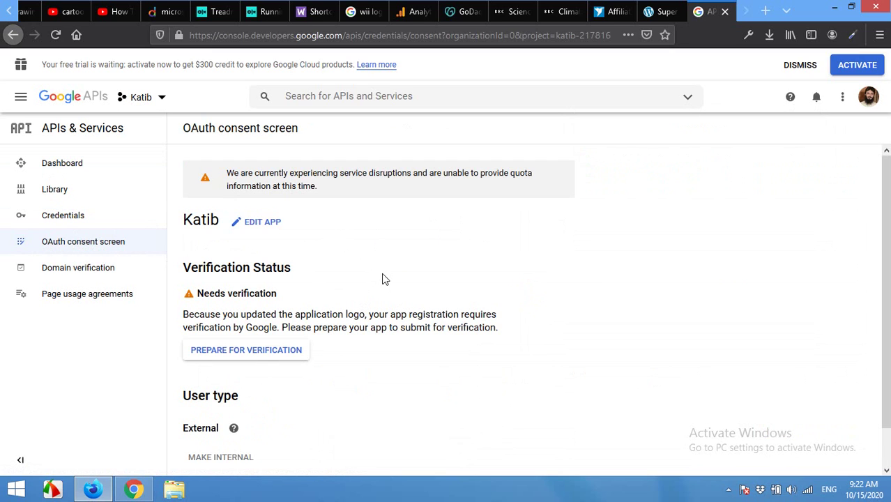
pyautogui.click(161, 98)
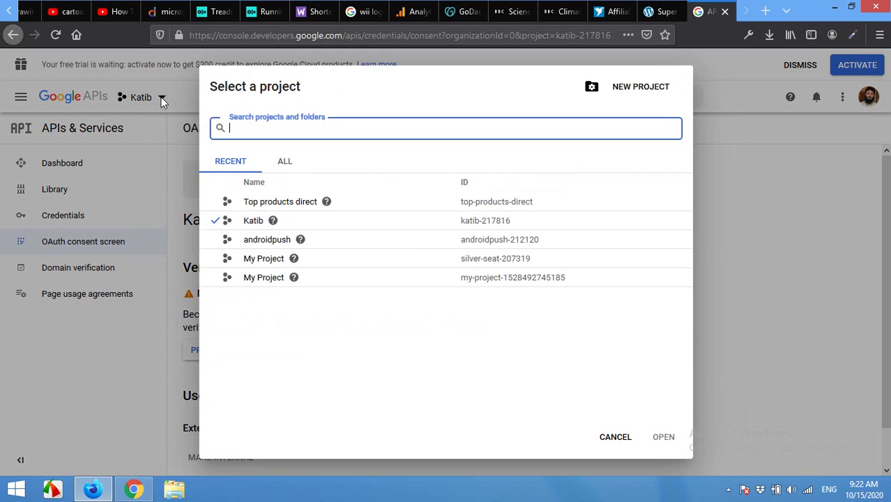
pyautogui.click(275, 203)
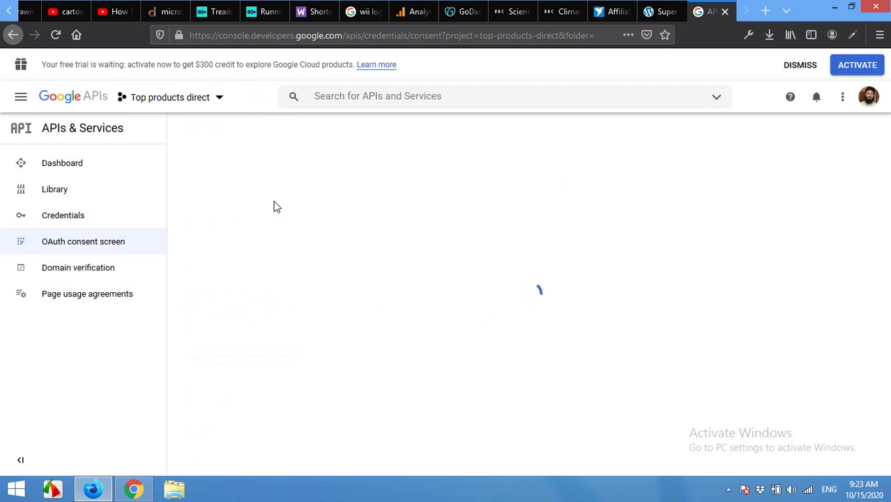
pyautogui.click(96, 248)
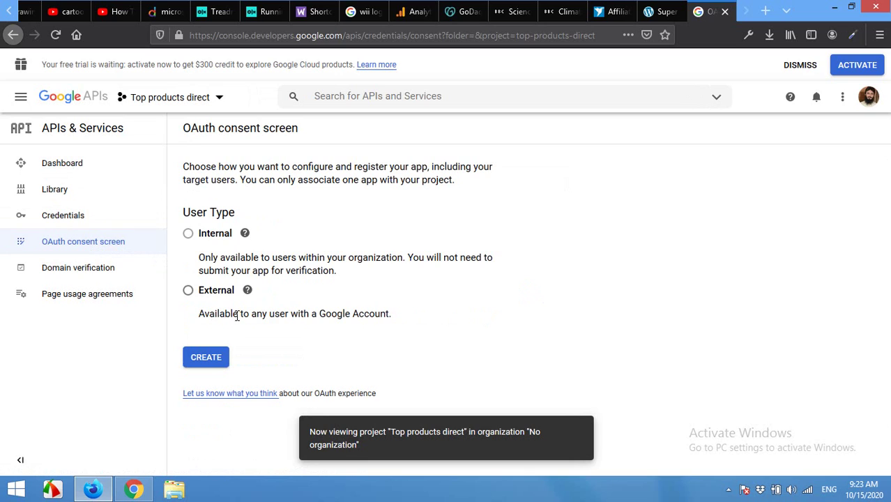
# Step: Create an External consent screen with app name 'Top Products Direct' and the account's support email
pyautogui.click(188, 290)
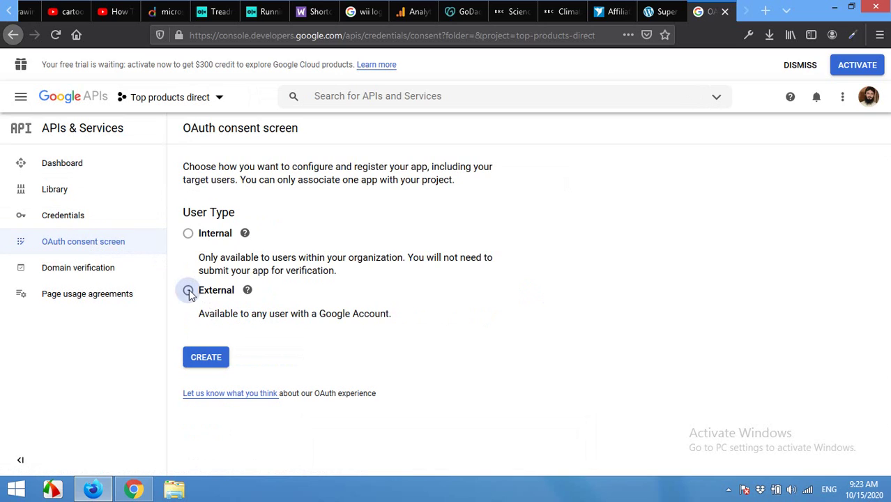
pyautogui.click(201, 359)
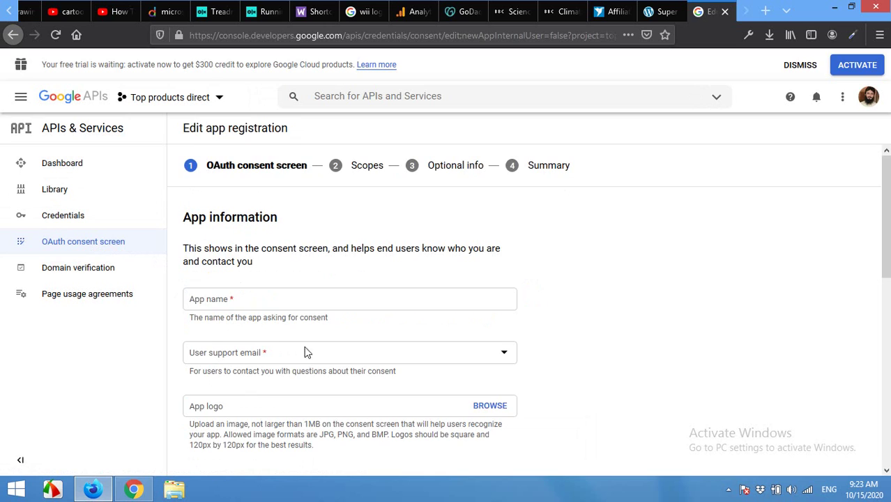
pyautogui.click(289, 304)
pyautogui.write('Top Products Direct')
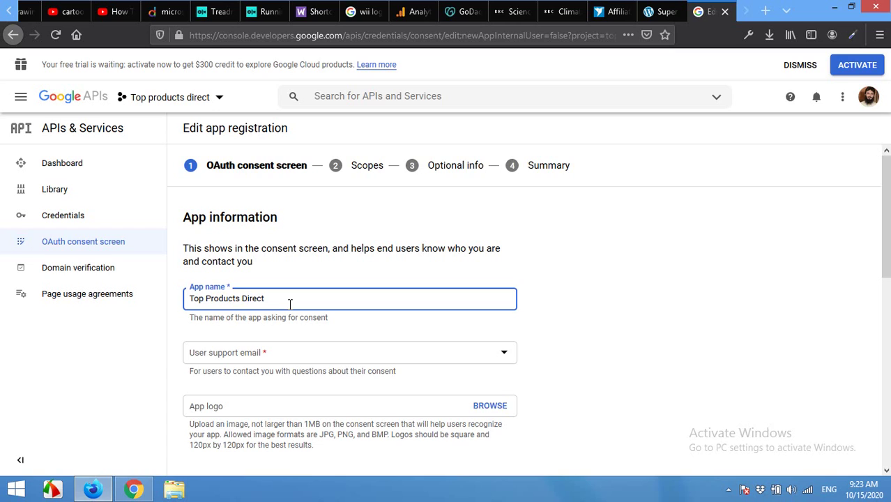
pyautogui.press('Tab')
pyautogui.click(274, 357)
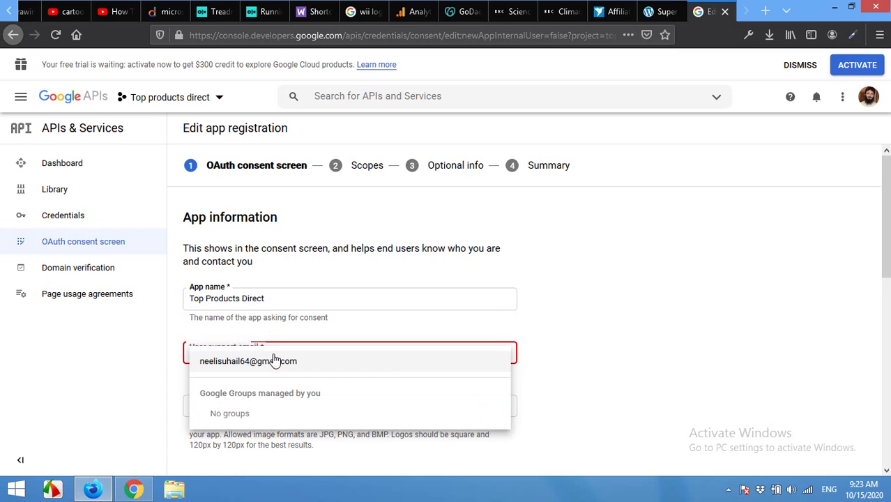
pyautogui.click(274, 360)
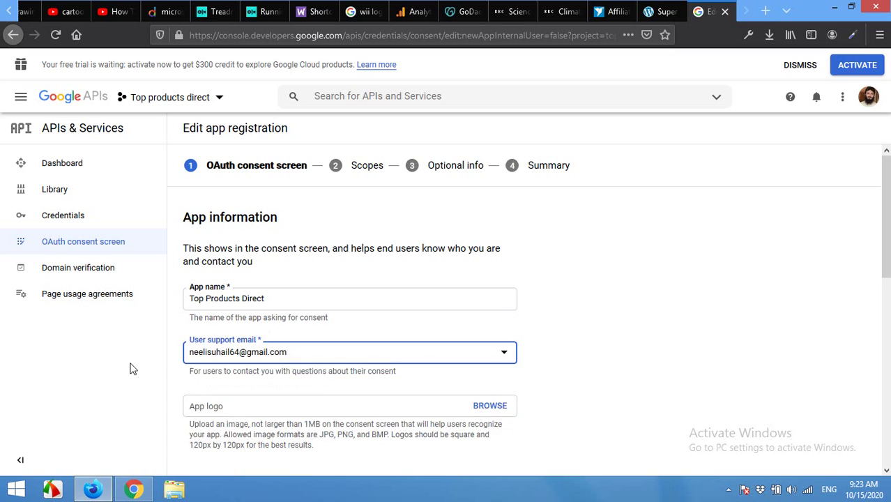
pyautogui.scroll(-4, 683, 358)
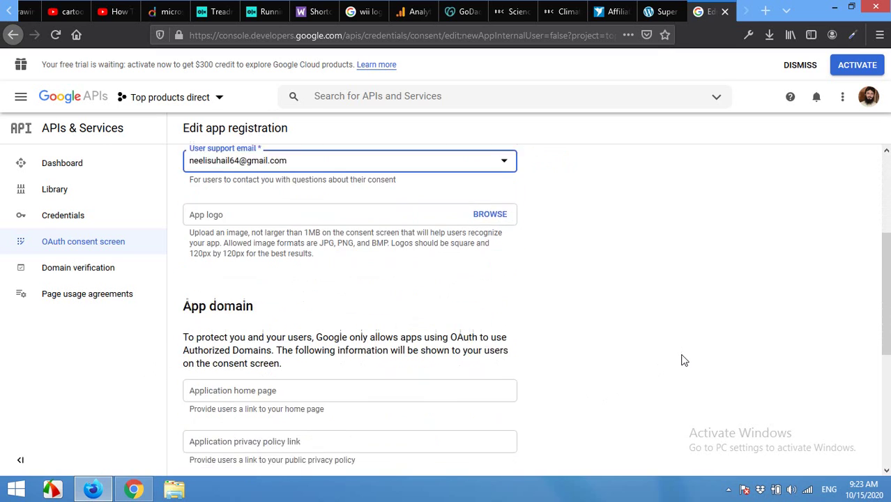
pyautogui.scroll(-1, 683, 360)
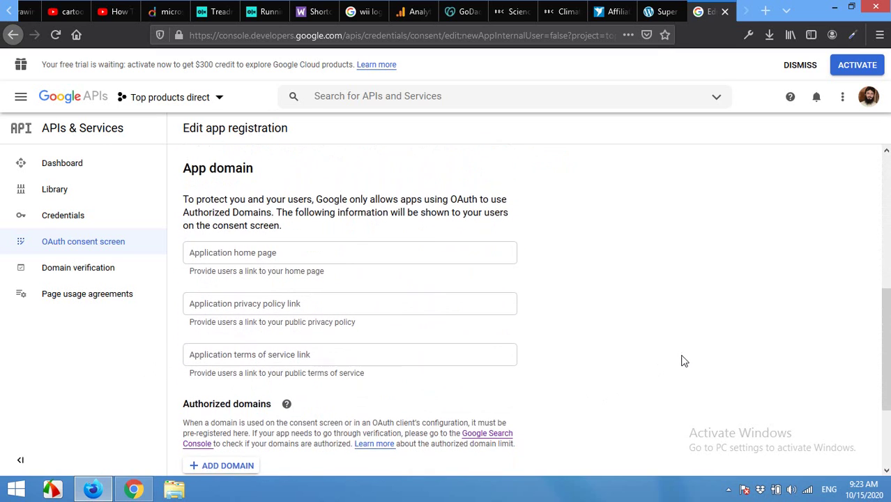
pyautogui.click(295, 257)
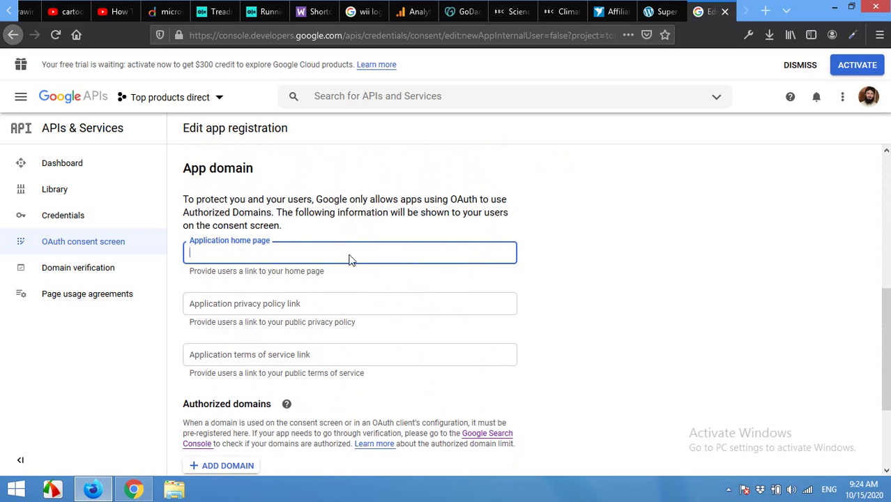
pyautogui.click(663, 10)
pyautogui.moveTo(308, 36); pyautogui.dragTo(218, 38)
pyautogui.hotkey('ctrl', 'c')
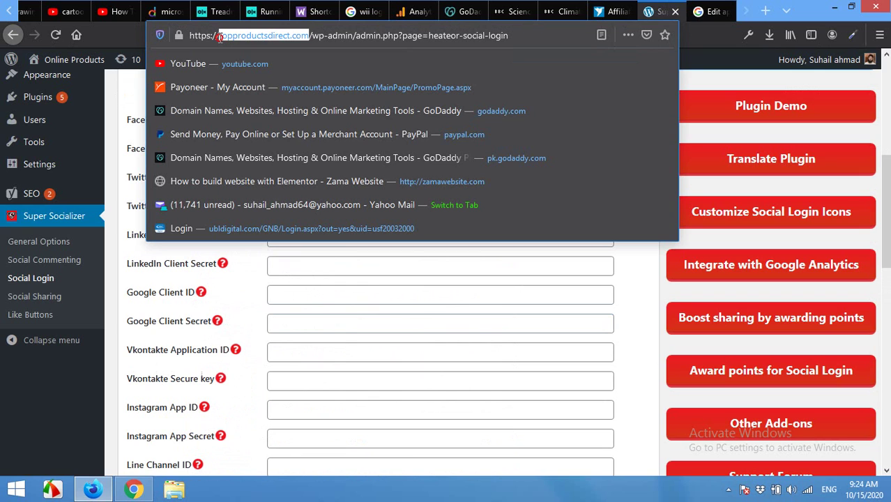
pyautogui.click(711, 11)
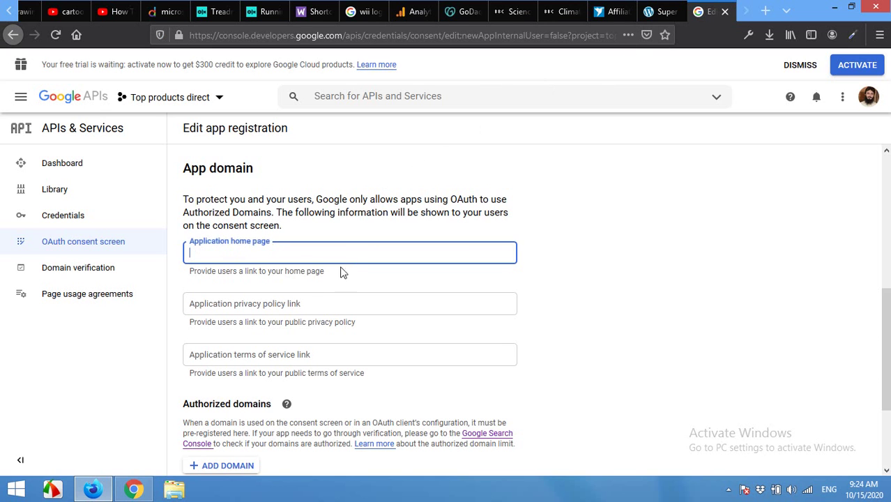
pyautogui.hotkey('ctrl', 'v')
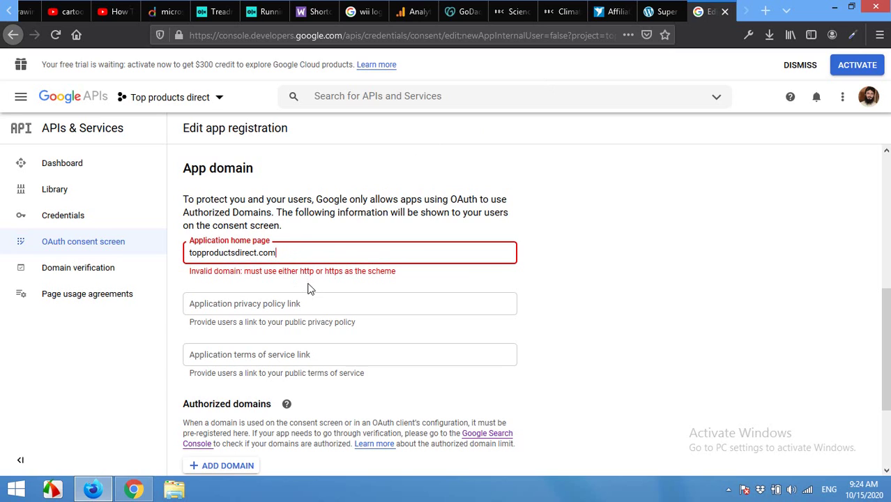
pyautogui.write('https://')
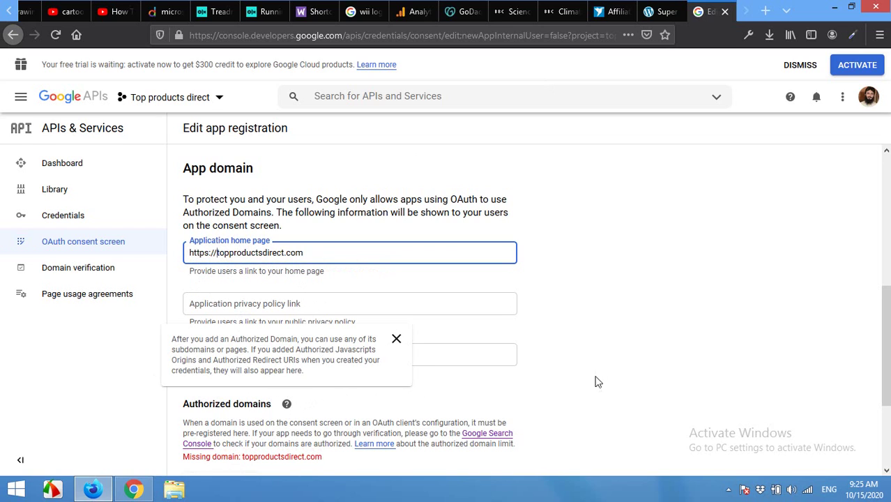
pyautogui.scroll(-3, 457, 340)
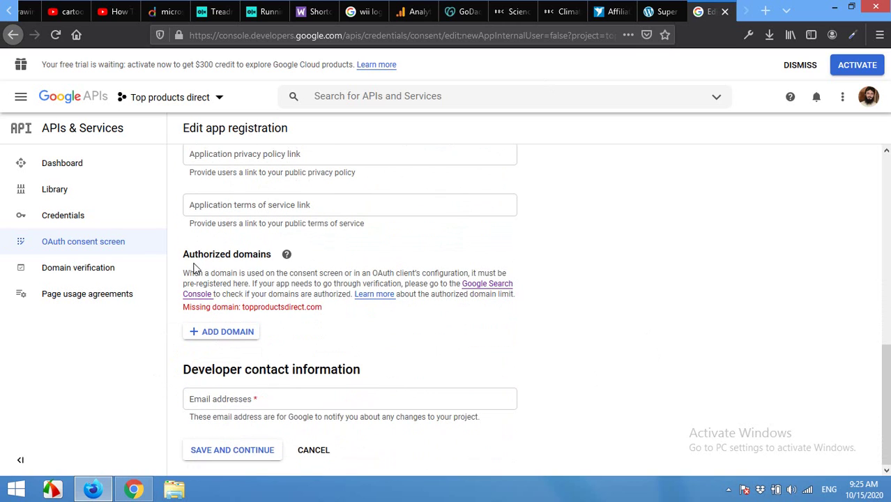
# Step: Add topproductsdirect.com as an authorized domain and move to the developer contact email field
pyautogui.click(214, 332)
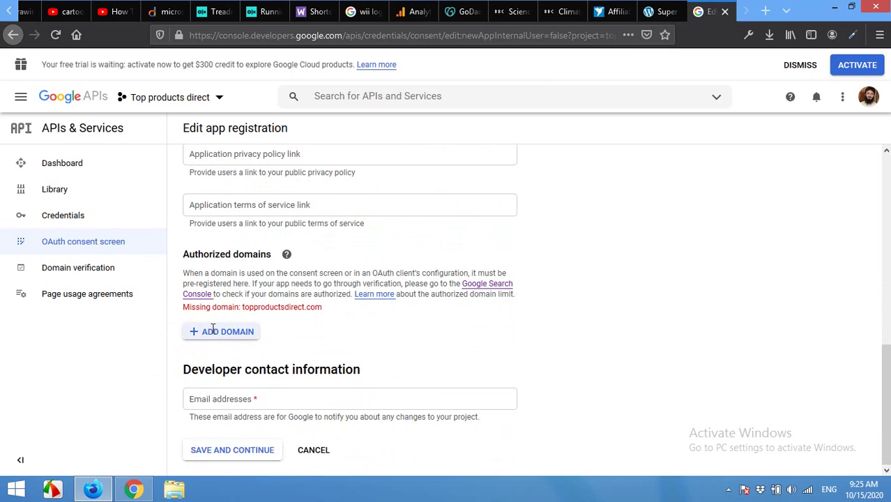
pyautogui.click(212, 332)
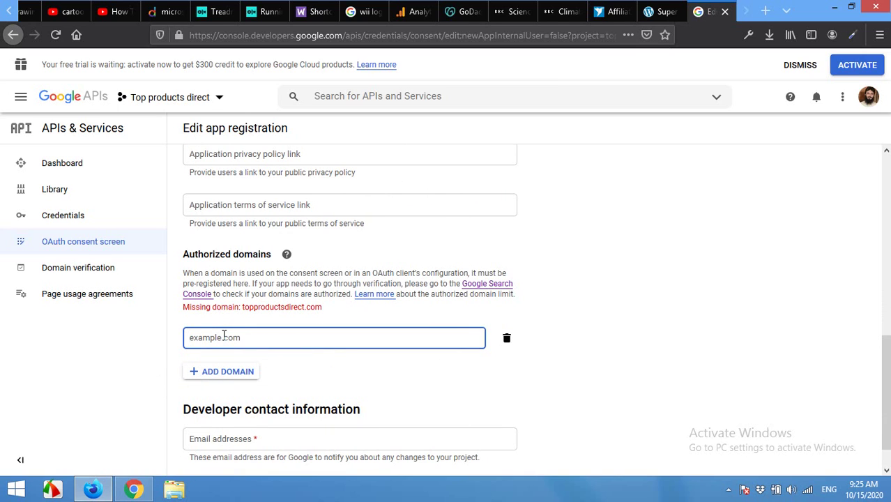
pyautogui.hotkey('ctrl', 'v')
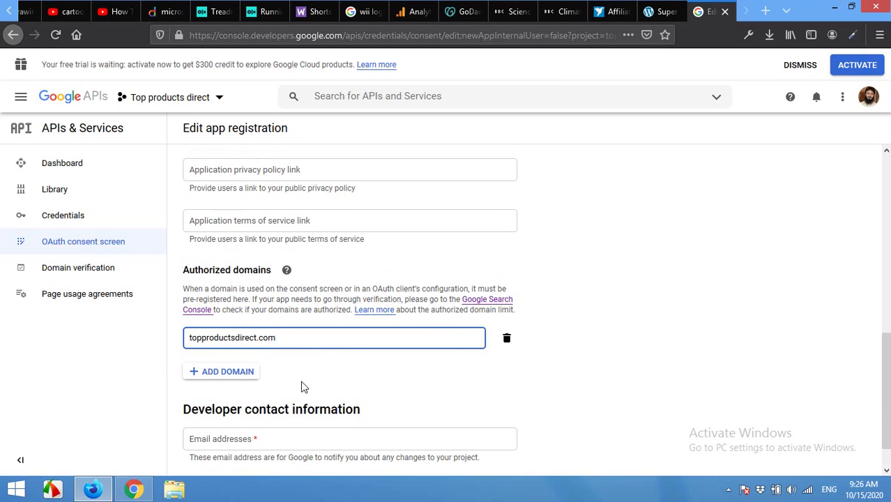
pyautogui.scroll(-1, 320, 378)
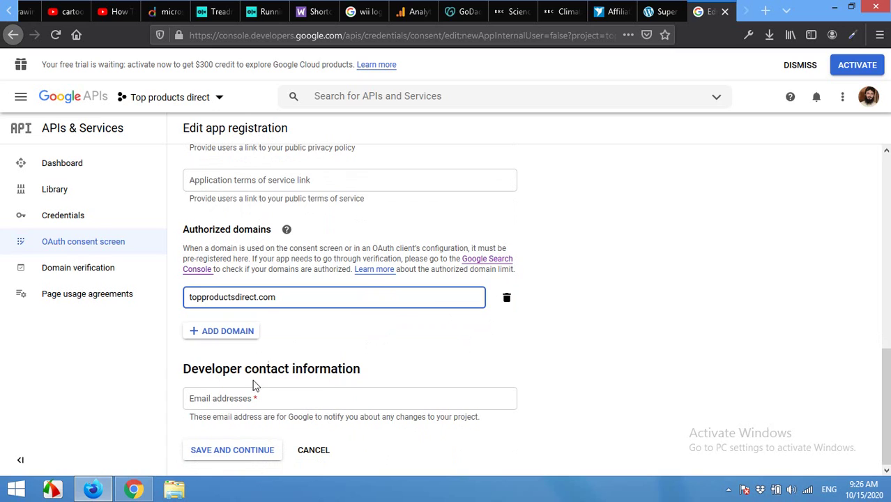
pyautogui.click(242, 408)
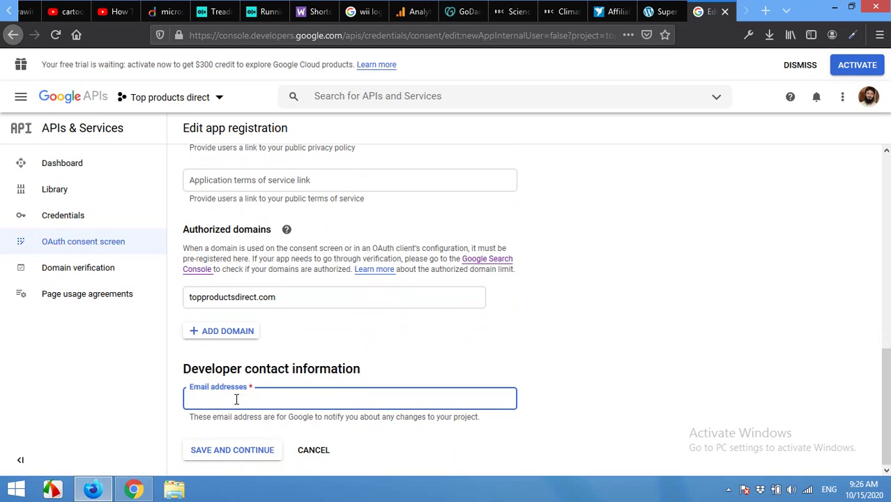
# Step: Save the OAuth consent screen details and continue to the Scopes page
pyautogui.click(223, 449)
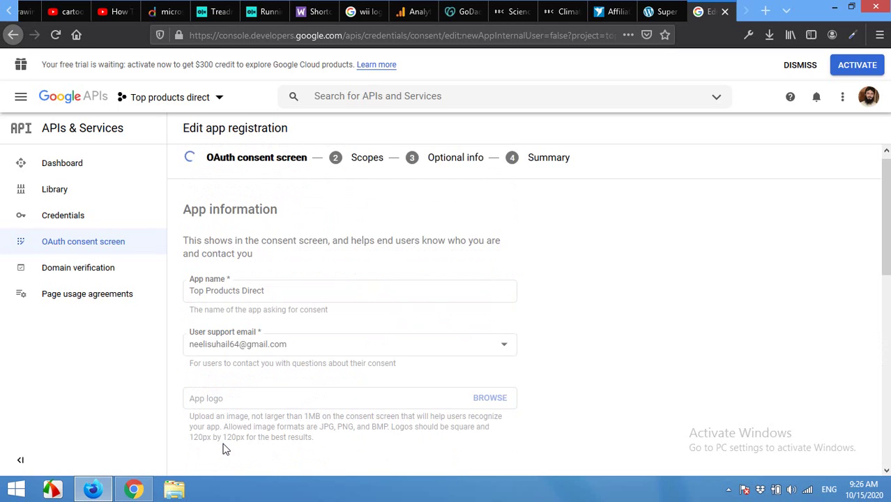
pyautogui.scroll(-5, 403, 359)
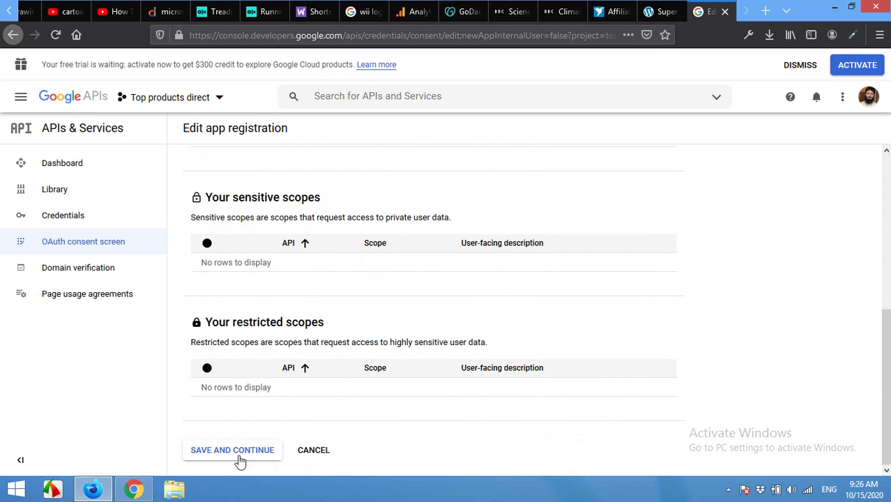
pyautogui.scroll(5, 354, 341)
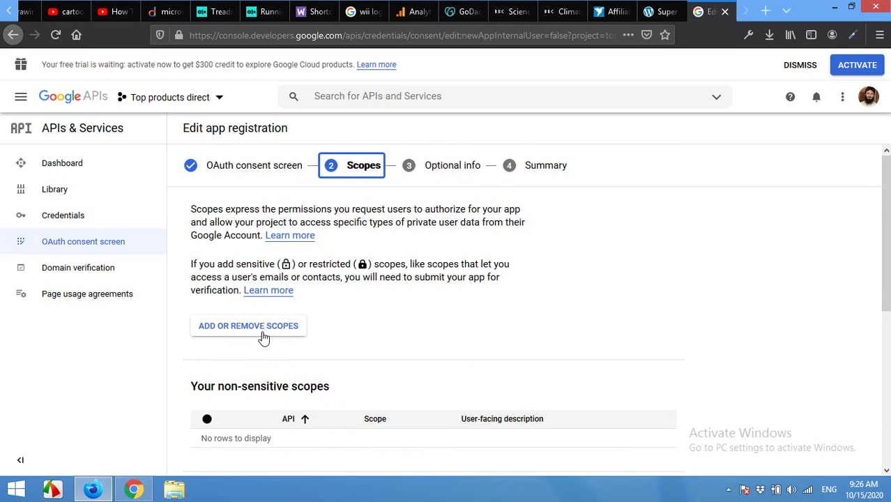
pyautogui.scroll(-5, 346, 384)
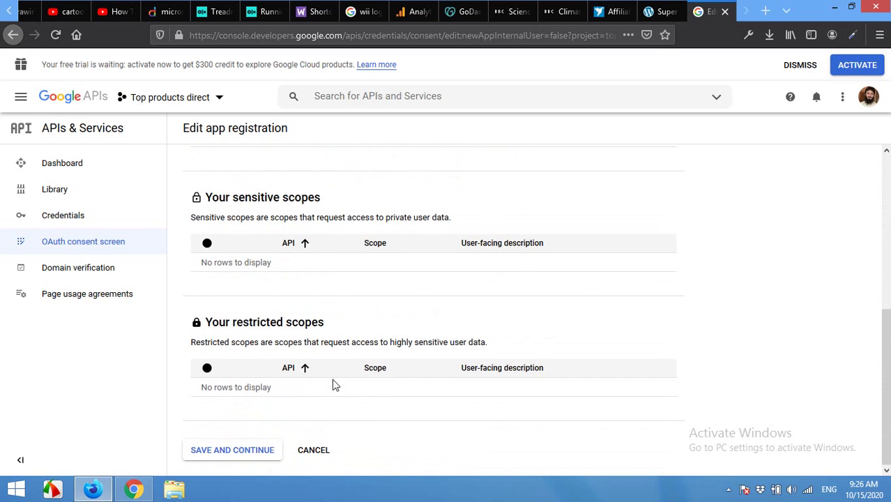
pyautogui.scroll(4, 281, 372)
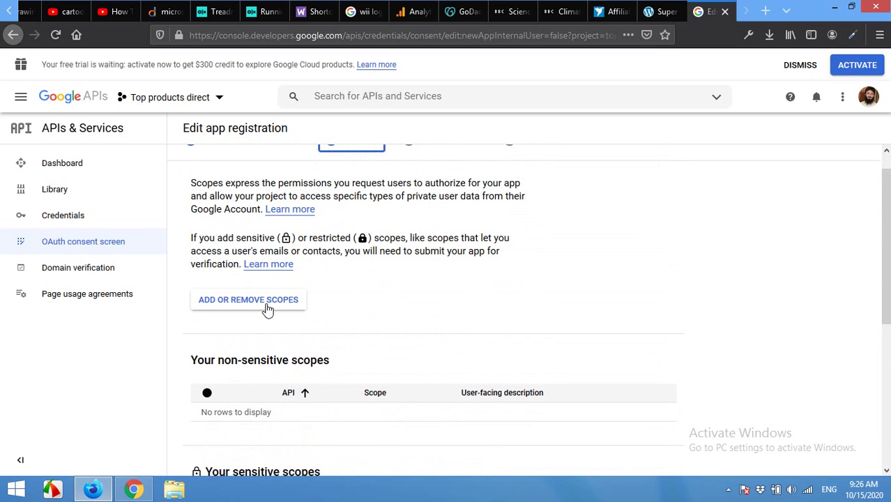
# Step: Add the userinfo.email, profile and openid scopes to the app
pyautogui.click(267, 306)
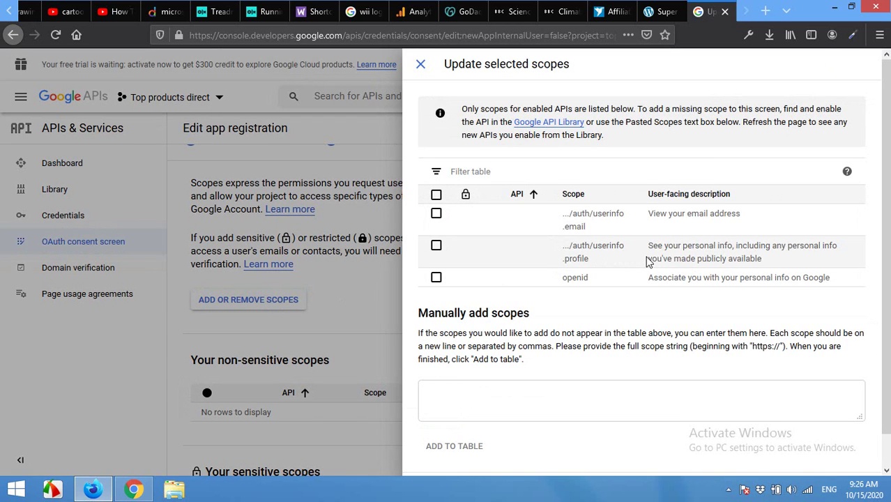
pyautogui.click(436, 214)
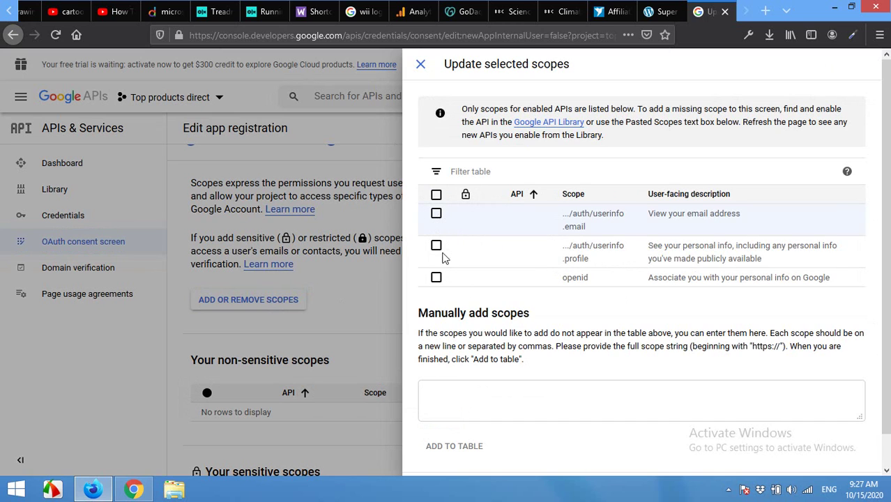
pyautogui.click(437, 278)
pyautogui.scroll(-1, 523, 301)
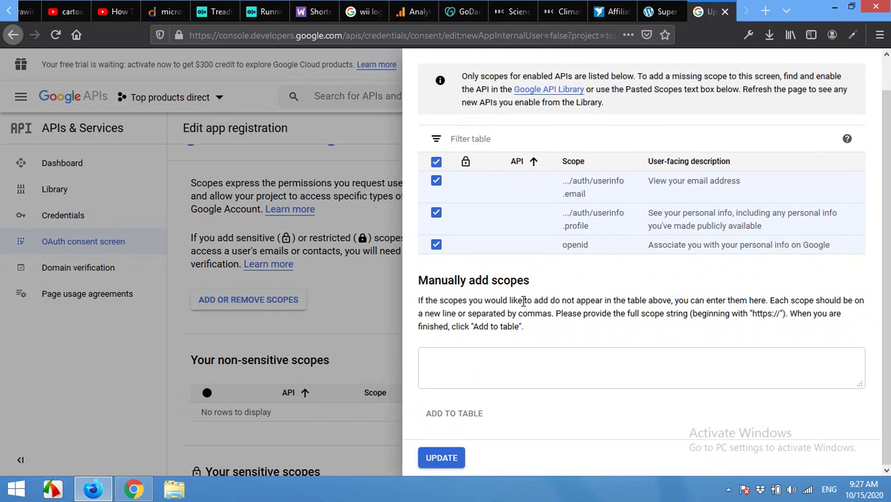
pyautogui.click(449, 465)
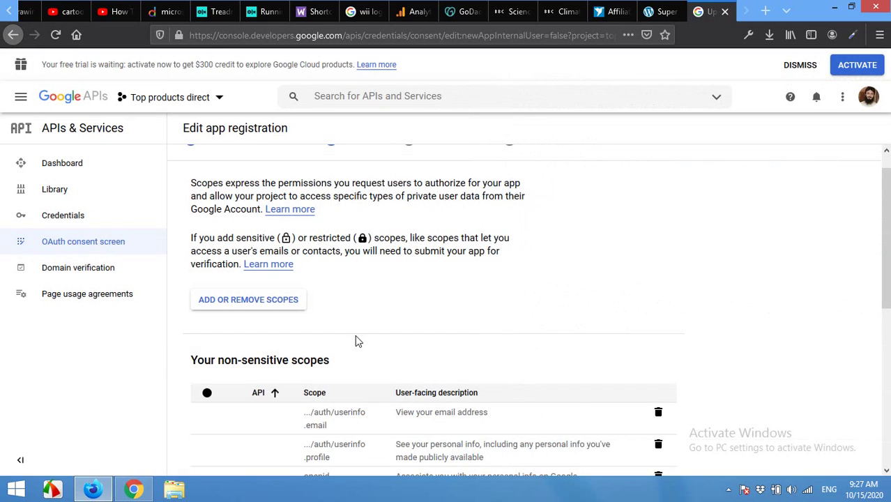
# Step: Save the scopes and leave Optional info blank to reach the Summary
pyautogui.scroll(-1, 354, 336)
pyautogui.scroll(-5, 355, 337)
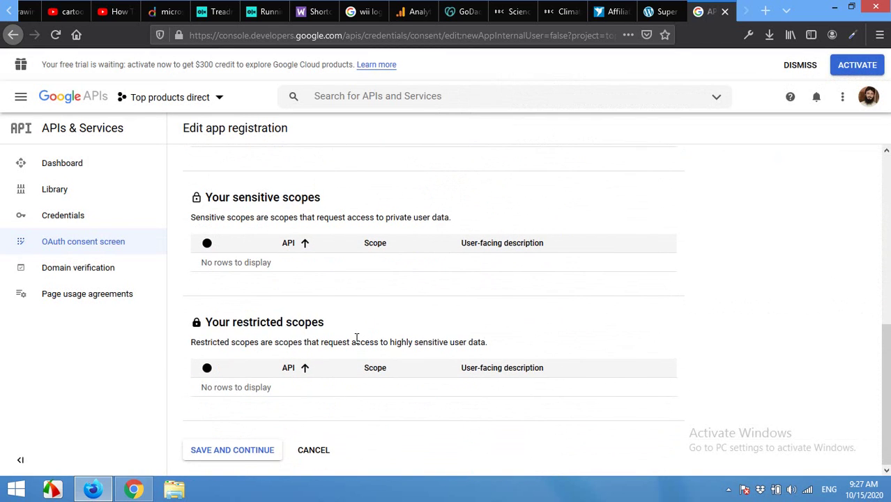
pyautogui.click(240, 450)
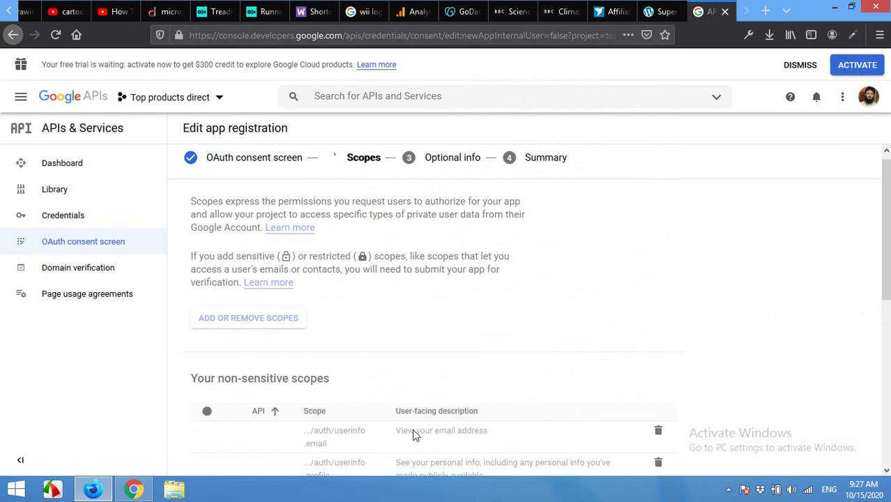
pyautogui.scroll(-2, 400, 429)
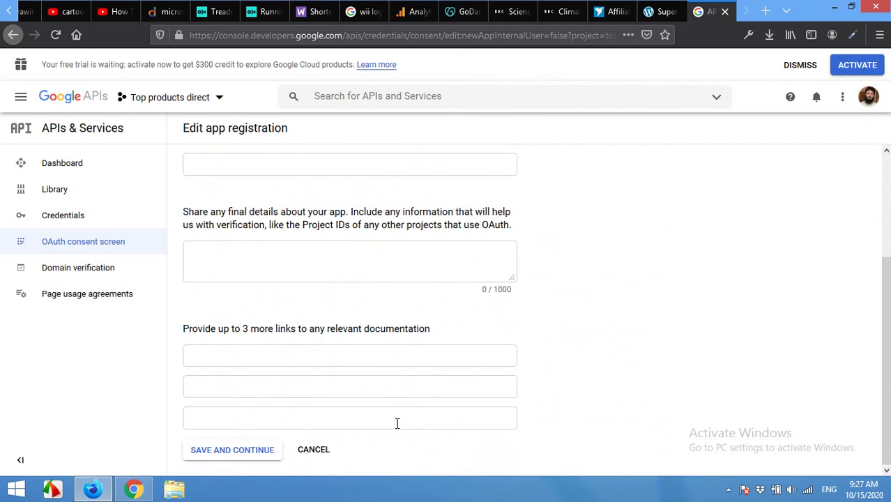
pyautogui.click(230, 453)
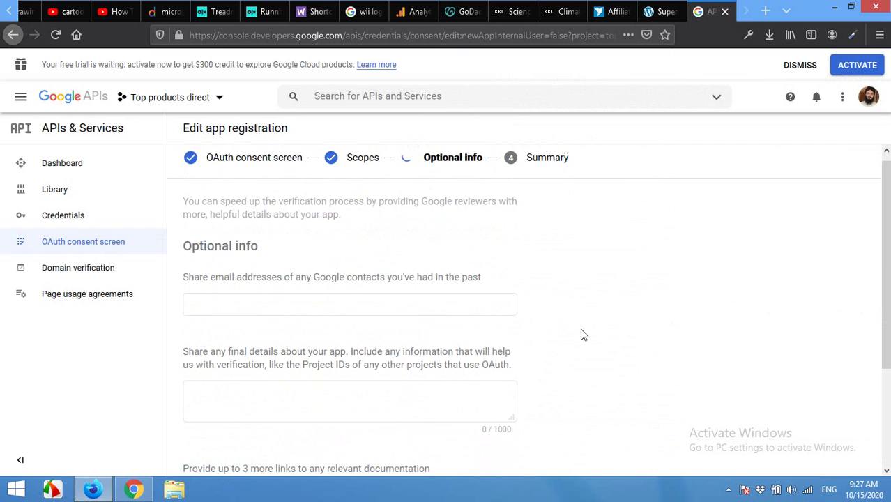
pyautogui.scroll(-7, 385, 354)
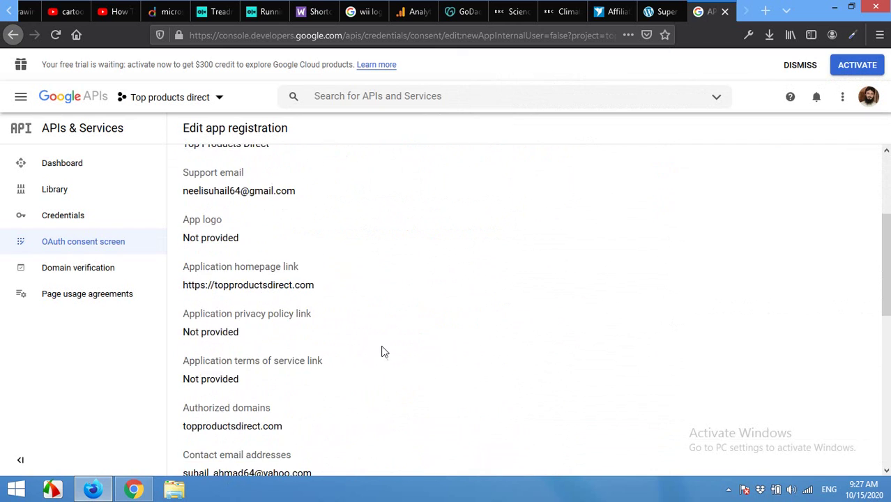
pyautogui.scroll(-2, 395, 364)
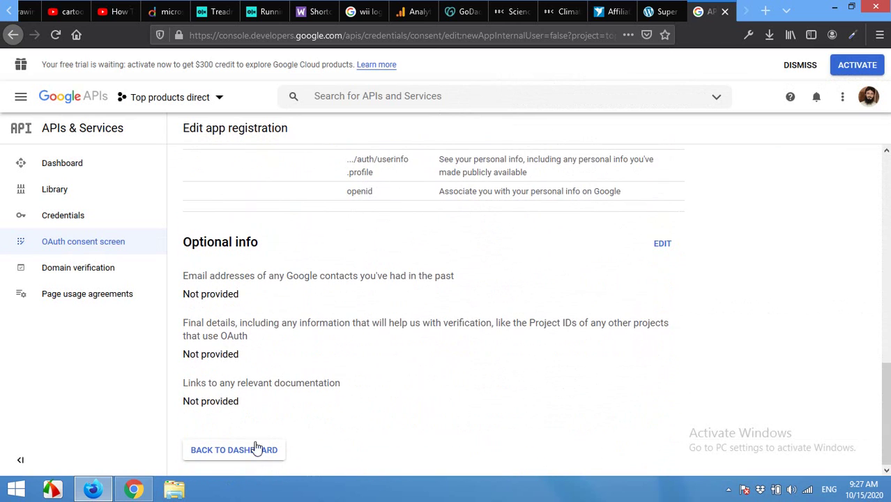
# Step: Start a new OAuth client ID of type Web application from the Credentials page
pyautogui.click(63, 220)
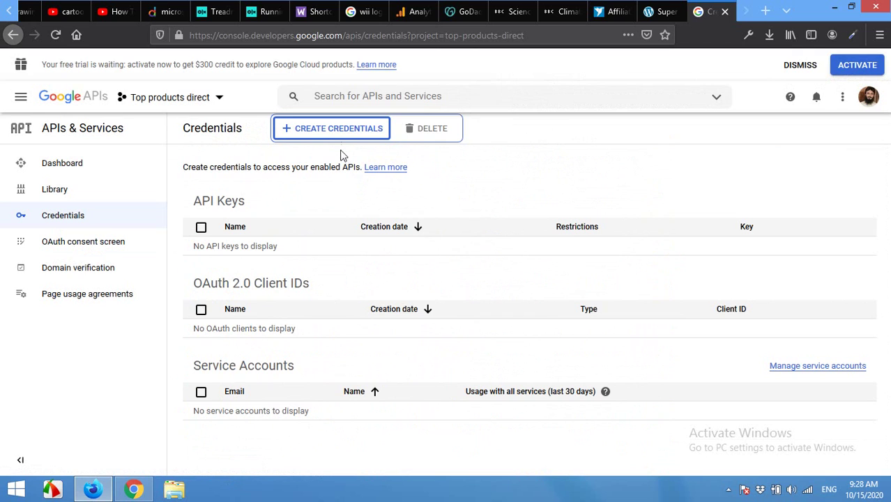
pyautogui.click(342, 129)
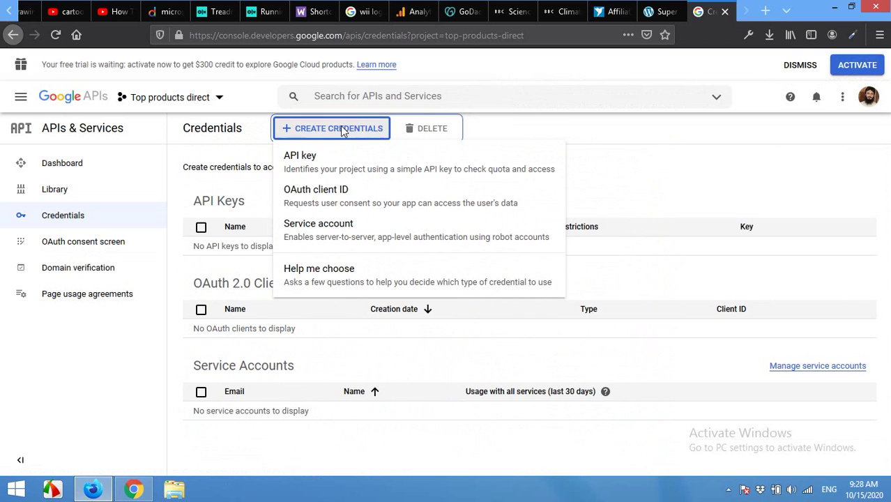
pyautogui.click(309, 196)
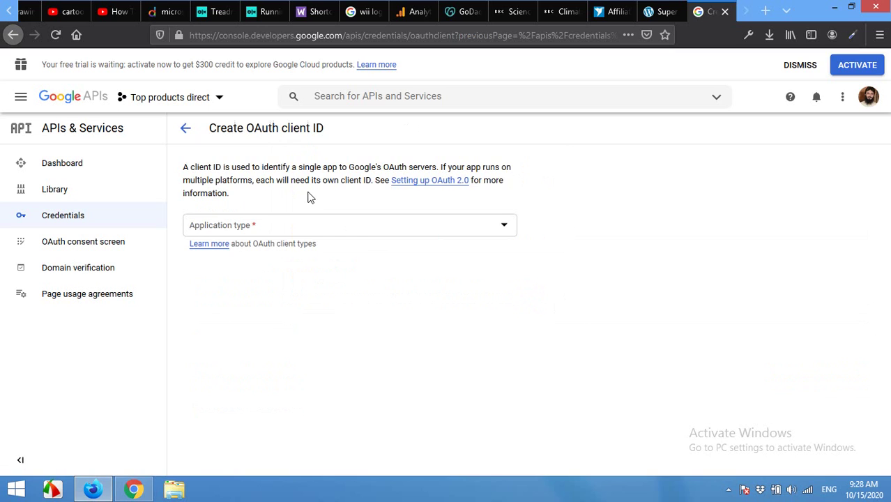
pyautogui.click(297, 233)
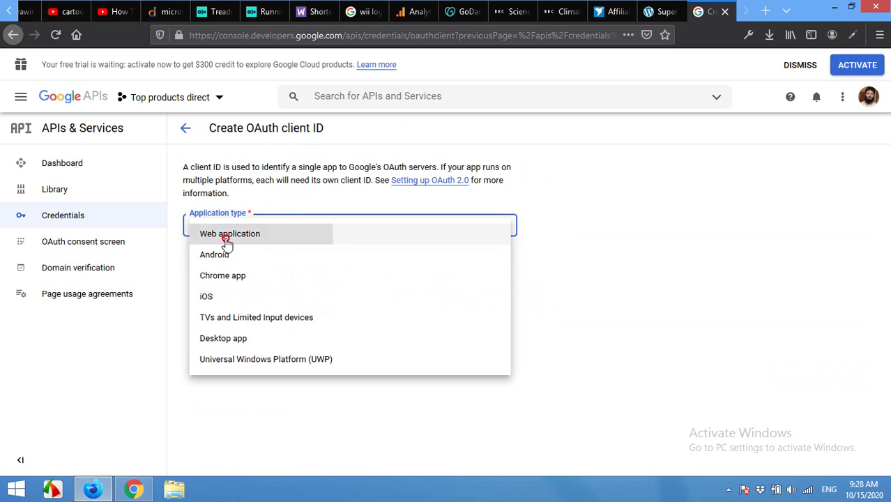
pyautogui.click(227, 237)
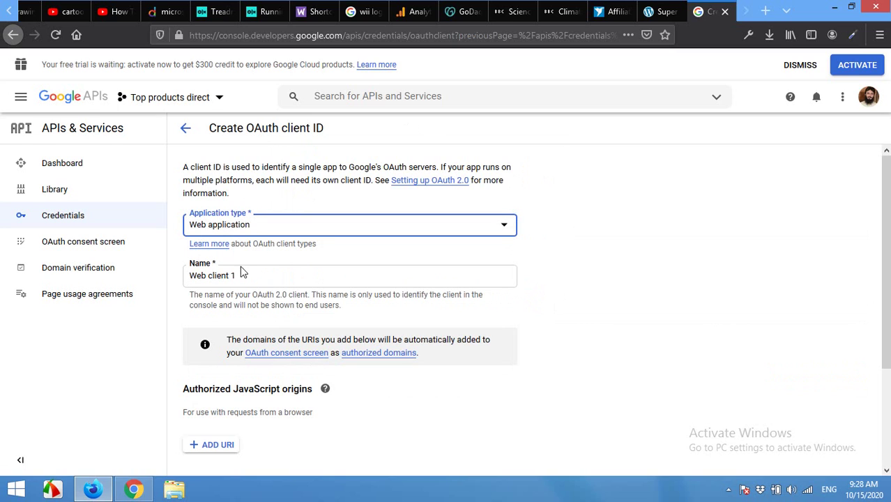
# Step: Replace the default client name with 'Top Products Direct'
pyautogui.moveTo(250, 276); pyautogui.dragTo(185, 274)
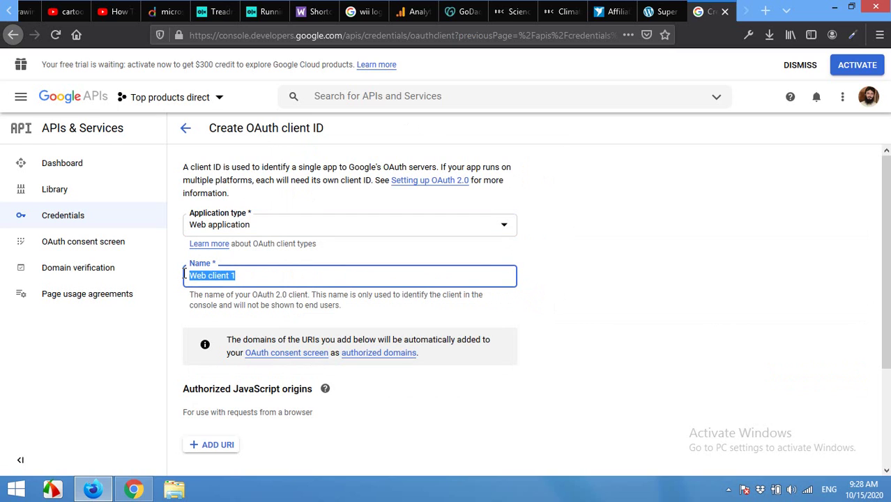
pyautogui.write('Top Products Direct')
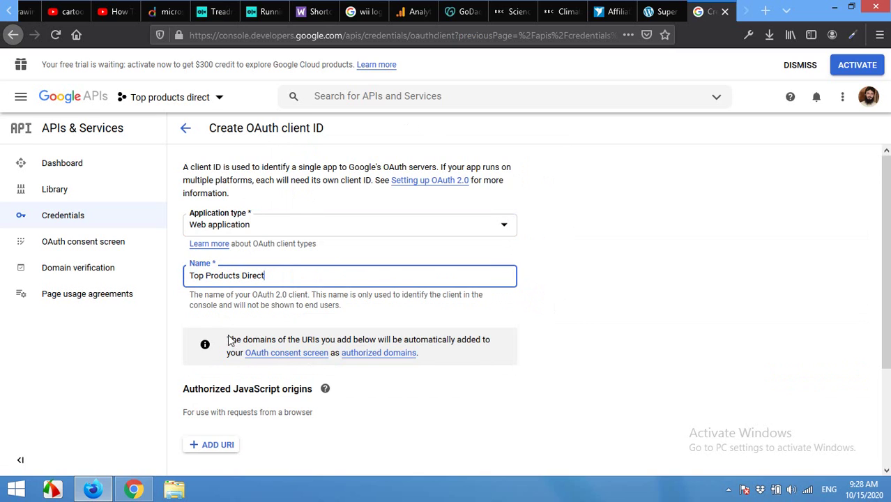
pyautogui.scroll(-3, 359, 344)
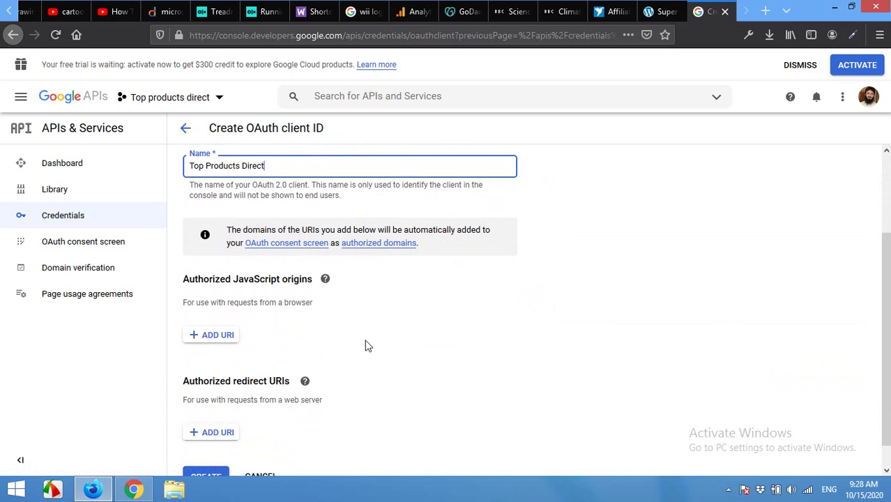
pyautogui.scroll(-1, 269, 412)
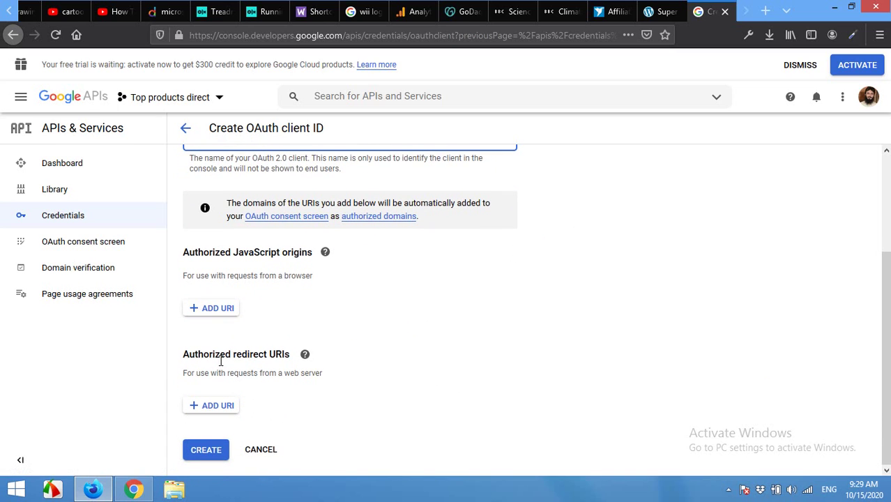
pyautogui.click(222, 408)
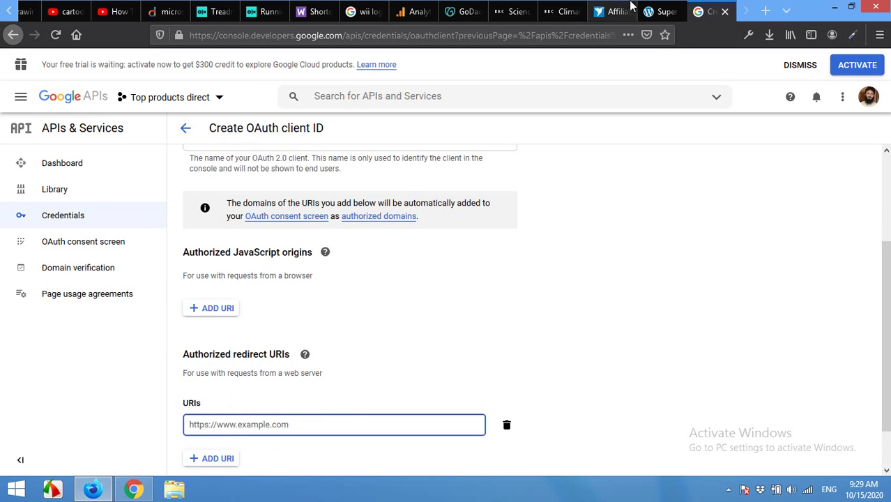
pyautogui.click(658, 11)
pyautogui.click(310, 35)
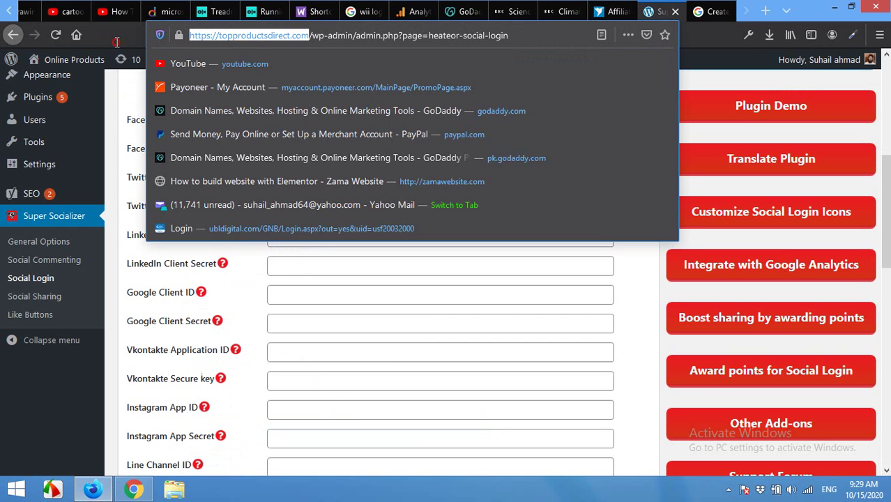
pyautogui.click(708, 11)
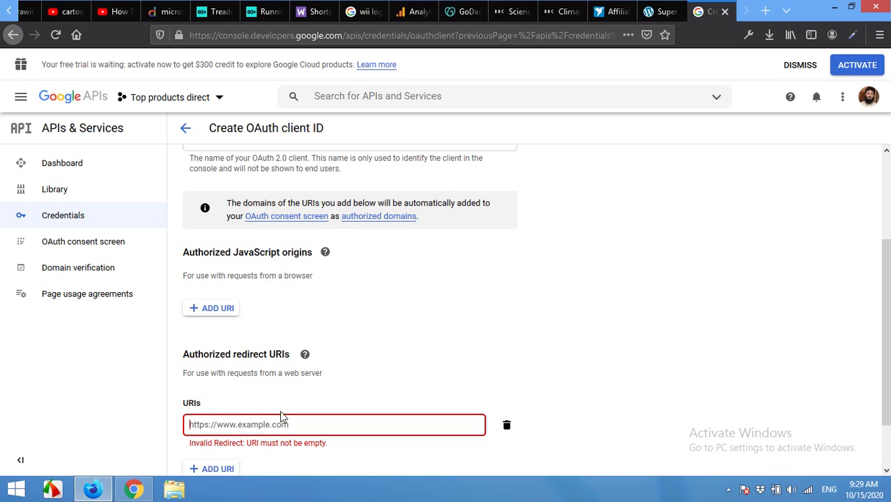
pyautogui.click(302, 433)
pyautogui.write('https://topproductsdirect.com')
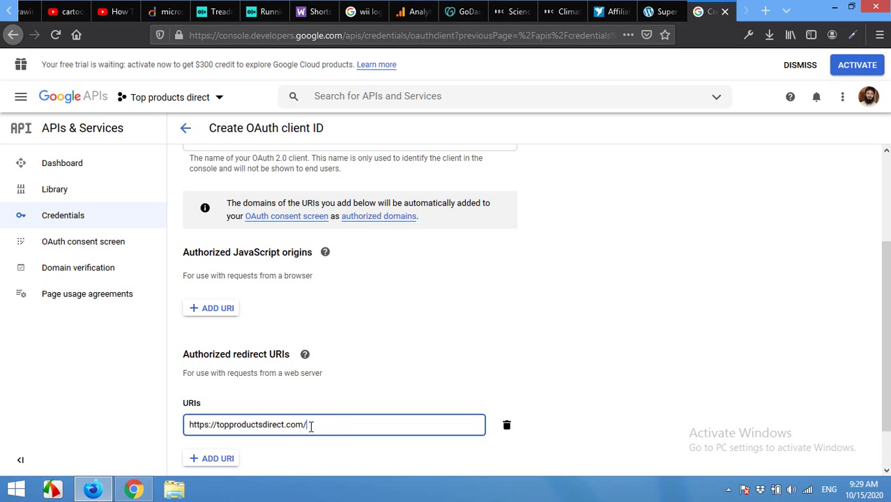
pyautogui.scroll(-1, 311, 427)
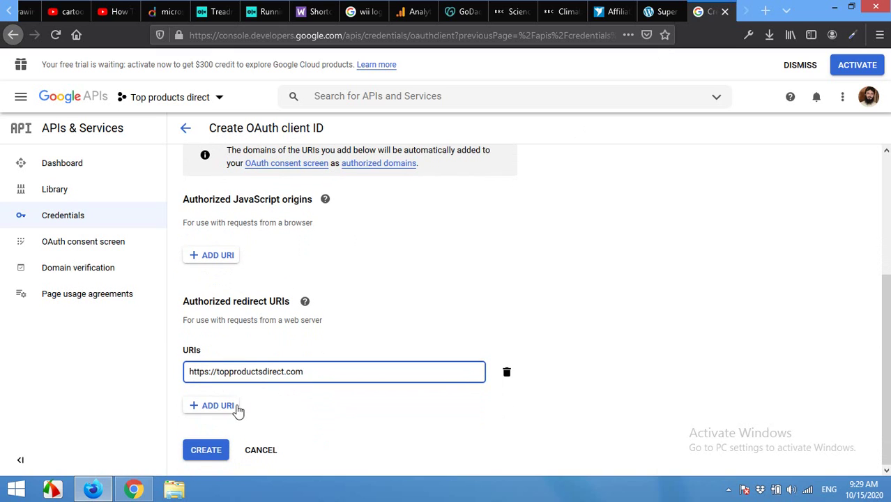
pyautogui.click(206, 453)
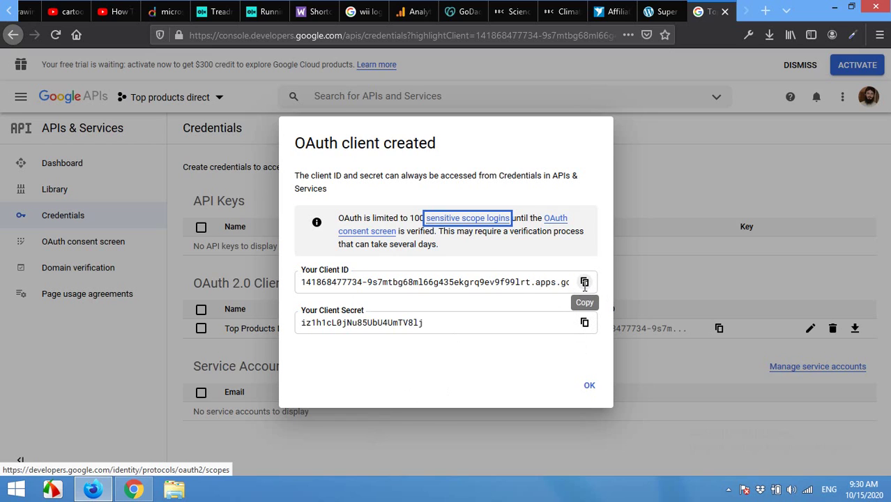
# Step: Paste the new OAuth client ID into Super Socializer's Google Client ID field
pyautogui.click(585, 284)
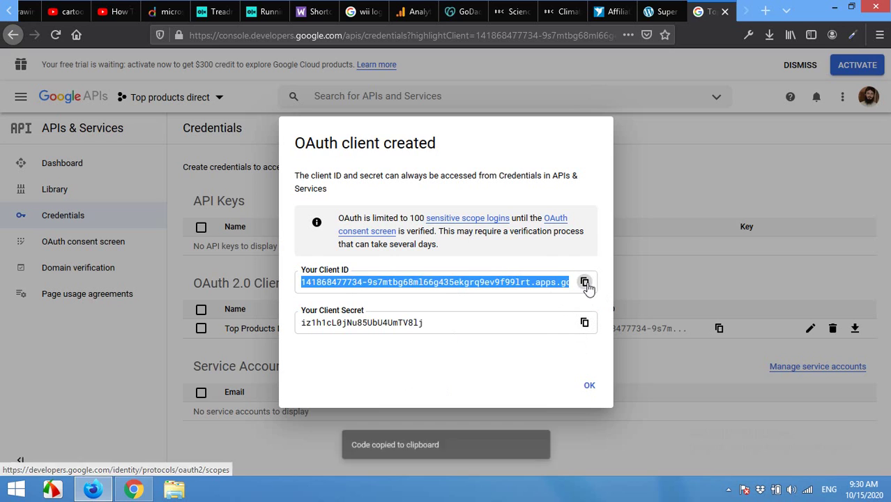
pyautogui.click(660, 11)
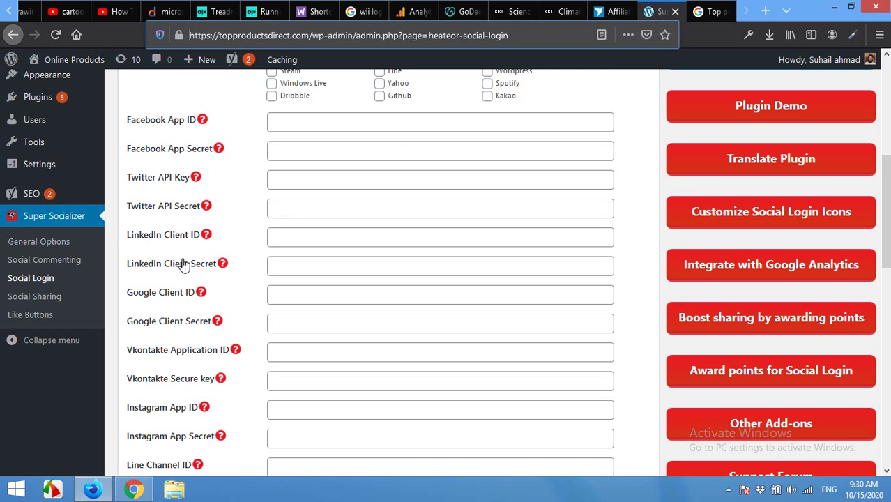
pyautogui.click(313, 293)
pyautogui.hotkey('ctrl', 'v')
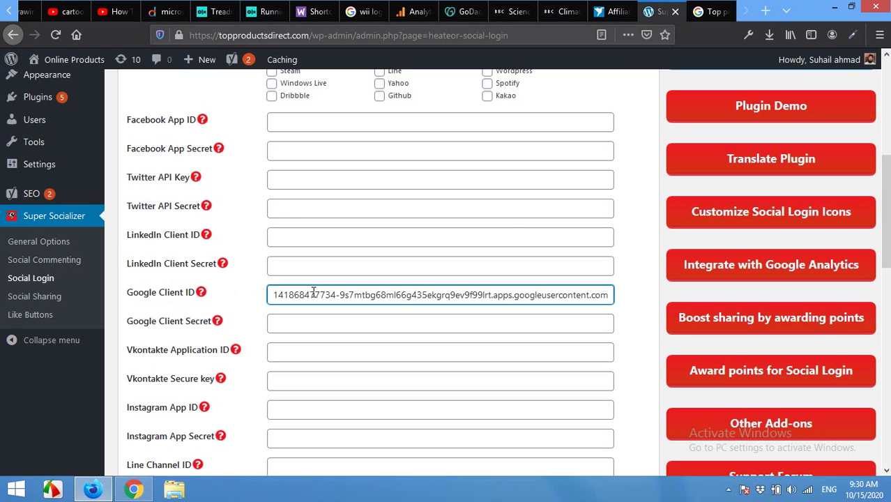
# Step: Paste the client secret into the Google Client Secret field and save the settings
pyautogui.click(707, 11)
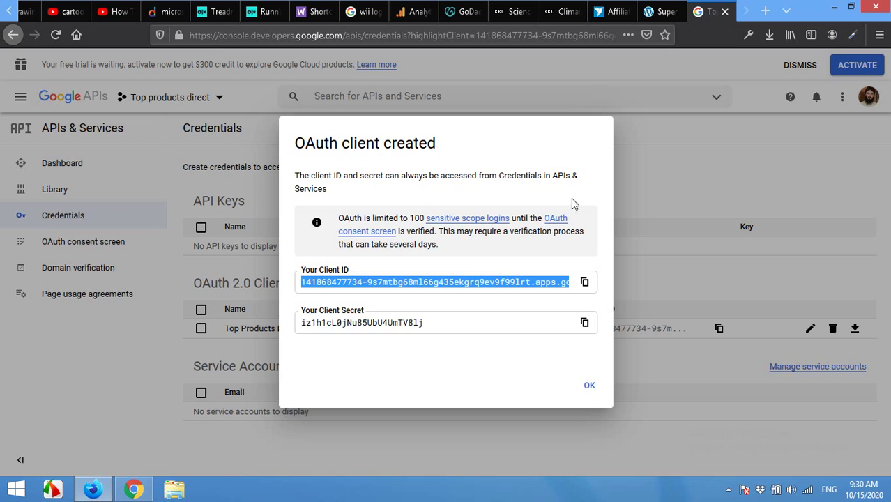
pyautogui.click(584, 322)
pyautogui.click(656, 9)
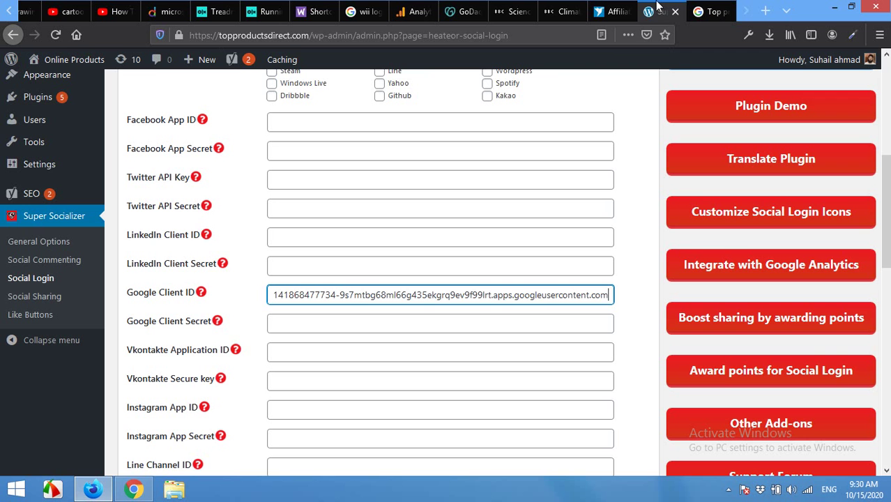
pyautogui.click(310, 325)
pyautogui.hotkey('ctrl', 'v')
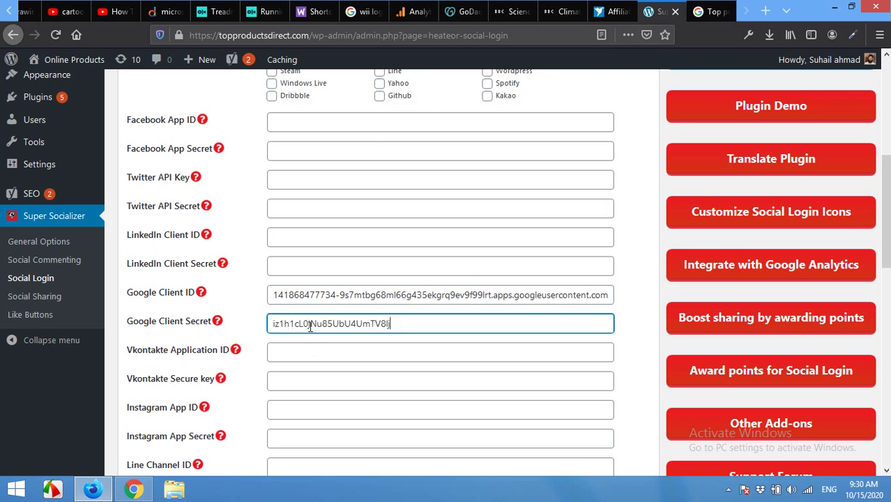
pyautogui.scroll(-10, 336, 354)
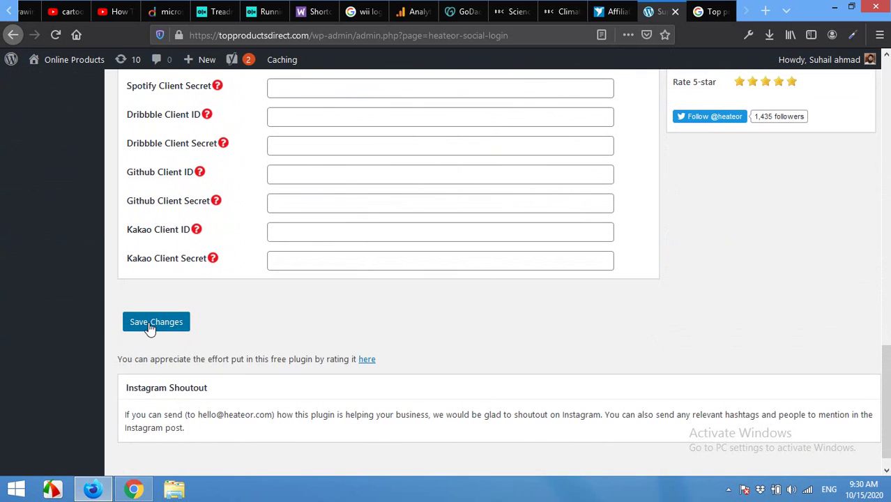
pyautogui.click(150, 325)
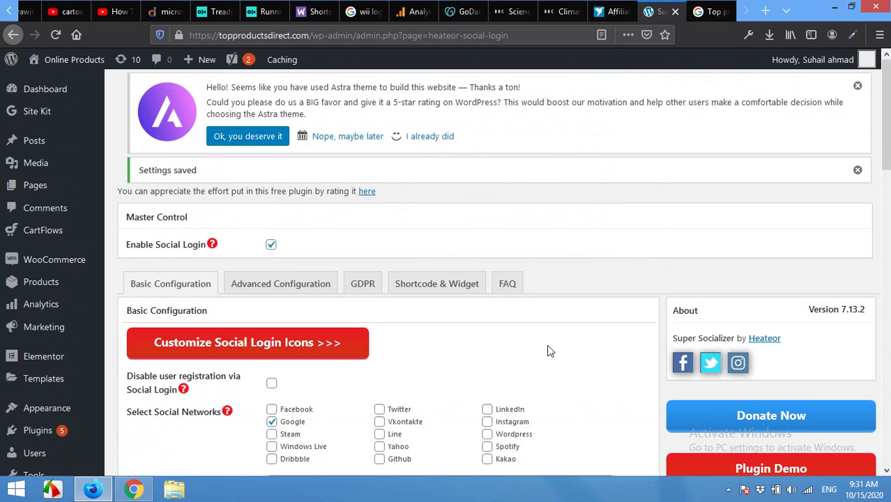
# Step: Under Advanced Configuration, enable social login on login, register and comment pages, then save
pyautogui.click(278, 285)
pyautogui.scroll(-1, 183, 340)
pyautogui.scroll(-3, 182, 340)
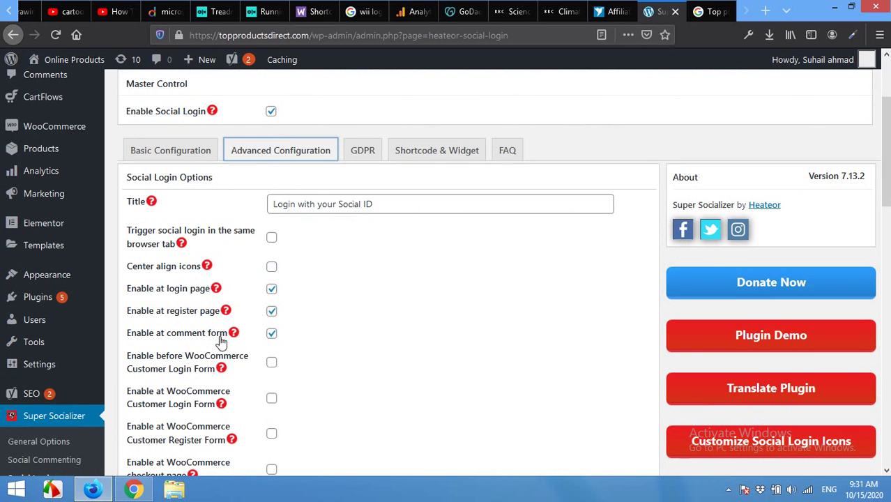
pyautogui.scroll(-3, 336, 346)
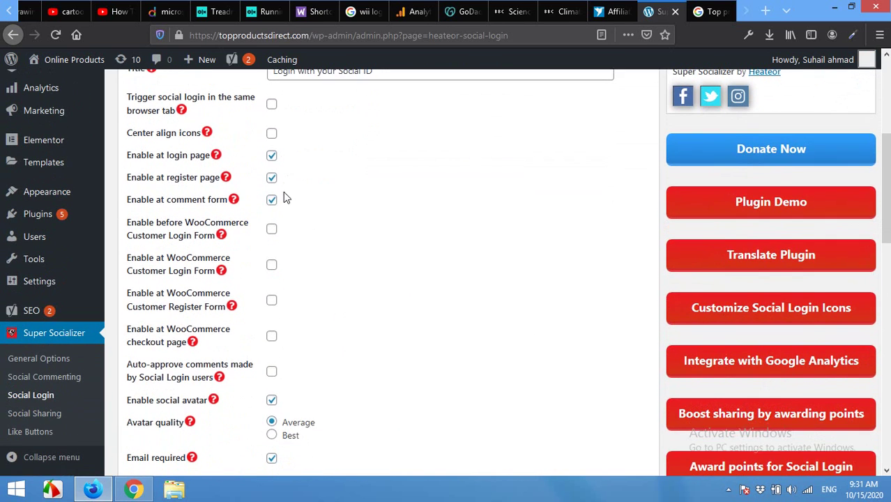
pyautogui.scroll(-3, 282, 202)
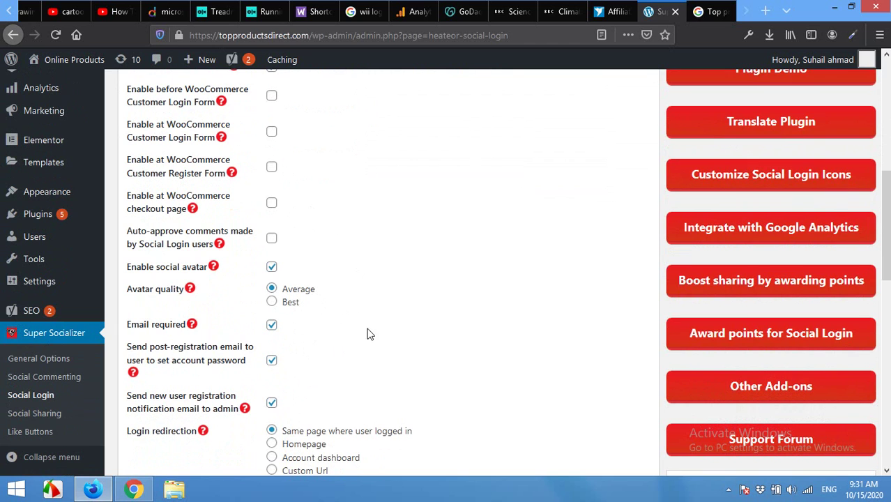
pyautogui.scroll(-3, 376, 325)
pyautogui.scroll(-4, 356, 334)
pyautogui.scroll(-7, 257, 346)
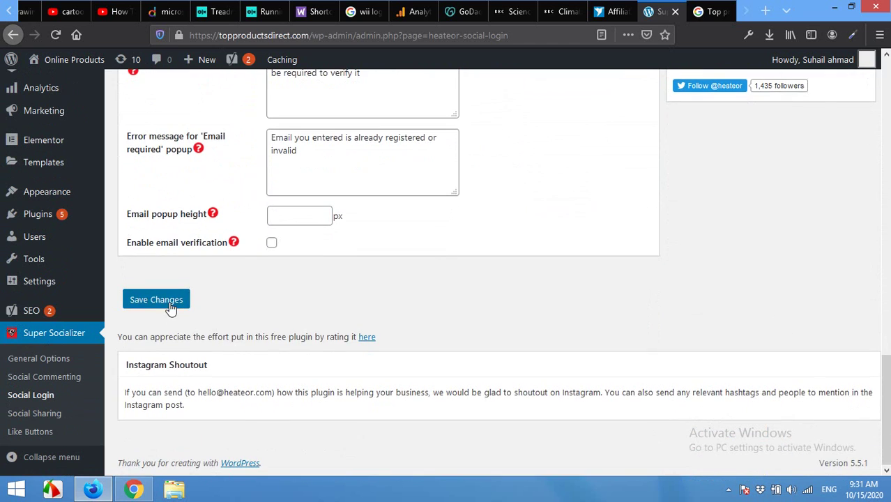
pyautogui.click(167, 304)
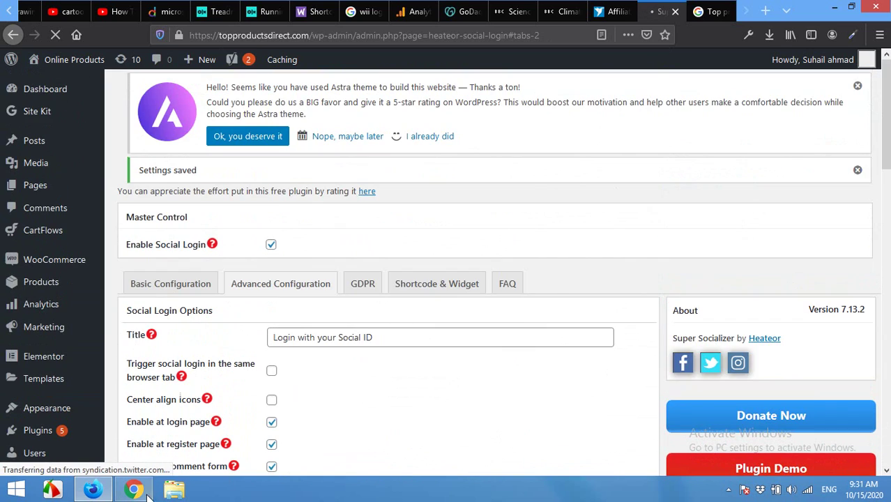
# Step: Reload the wp-login page in Chrome and try the new Google sign-in button
pyautogui.click(144, 494)
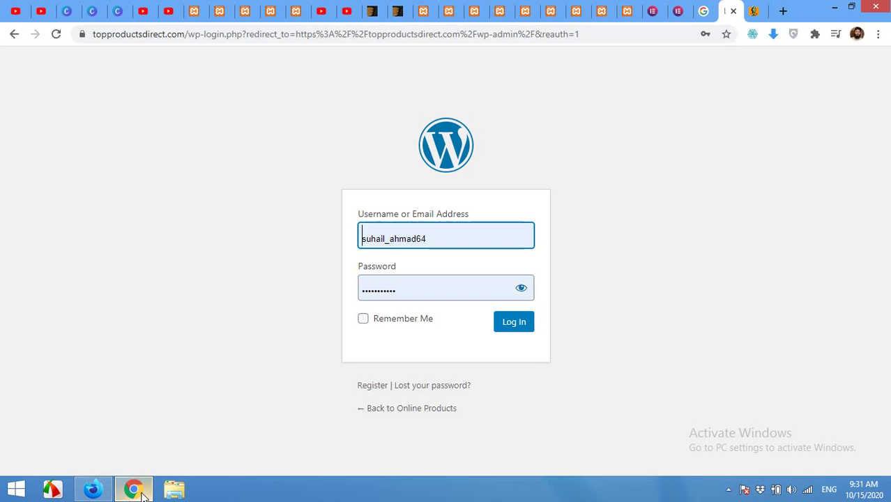
pyautogui.click(56, 34)
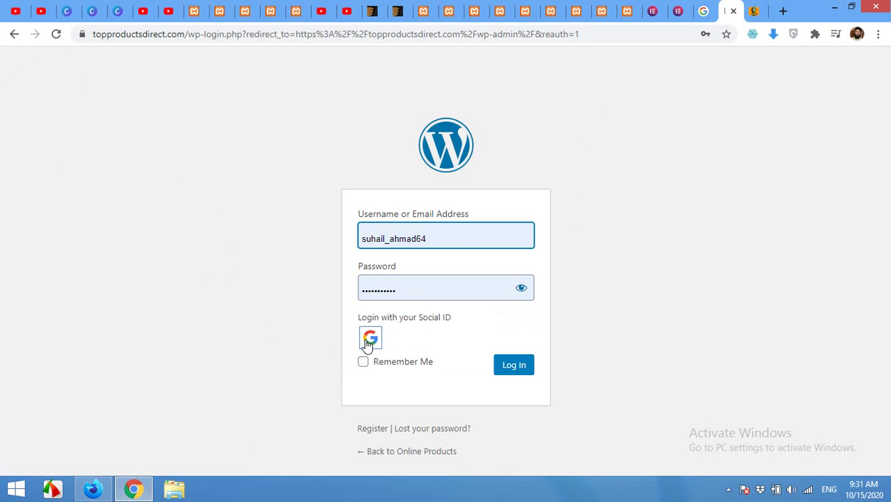
pyautogui.click(369, 341)
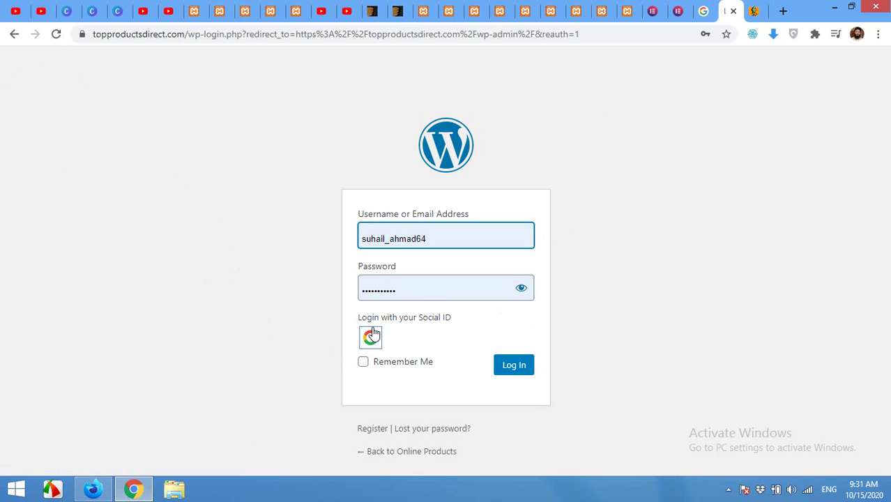